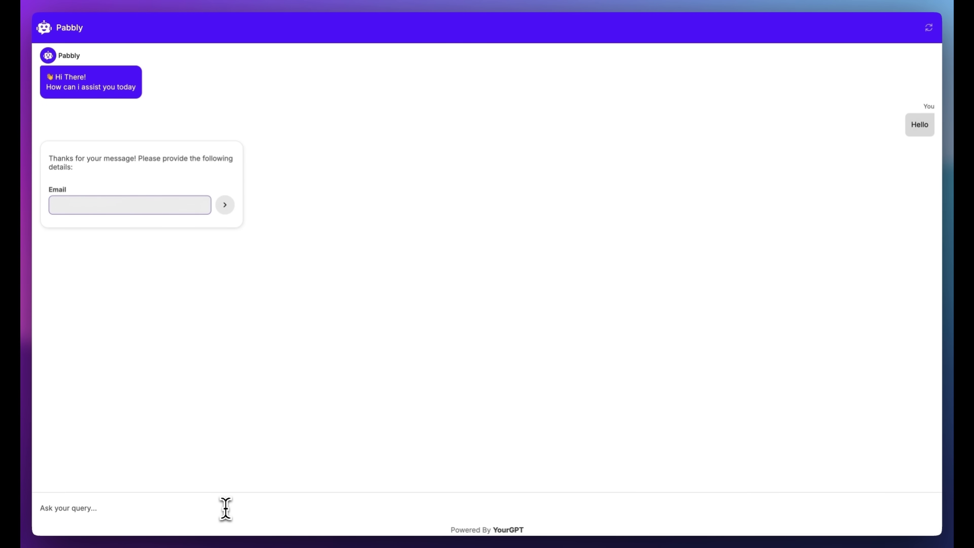
Enter the contact's e-mail in the chatbot lead form using the autofill suggestion and submit it
{"action": "left_click", "coordinate": [115, 231]}
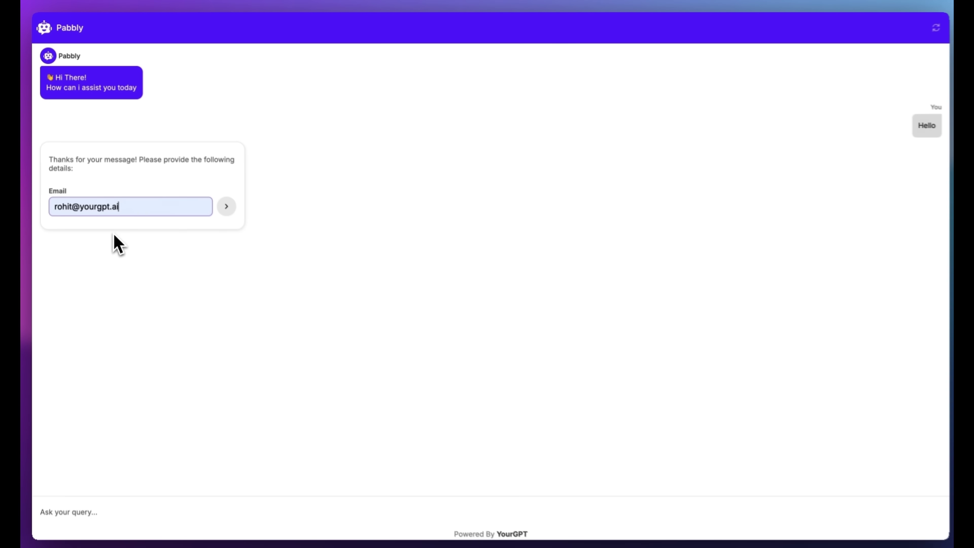
{"action": "key", "text": "Return"}
{"action": "key", "text": "Return"}
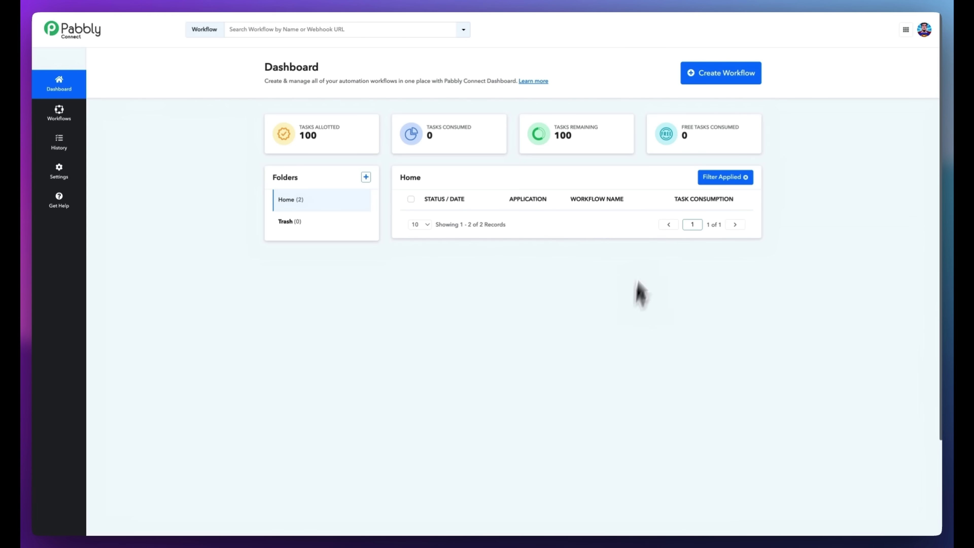
Create workflow 'Lead Connect' with a Webhook 'Catch Webhook with Headers' trigger and copy its URL
{"action": "left_click", "coordinate": [736, 73]}
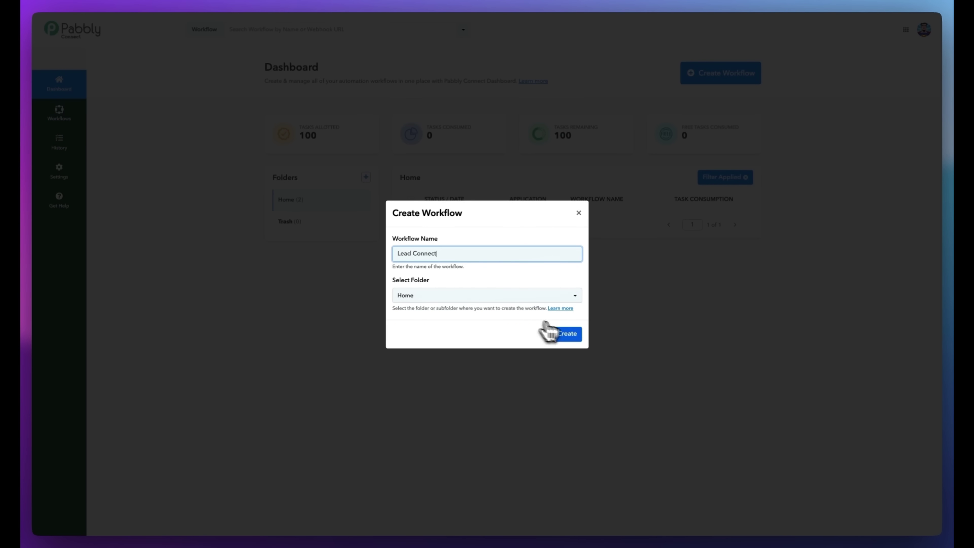
{"action": "left_click", "coordinate": [569, 338]}
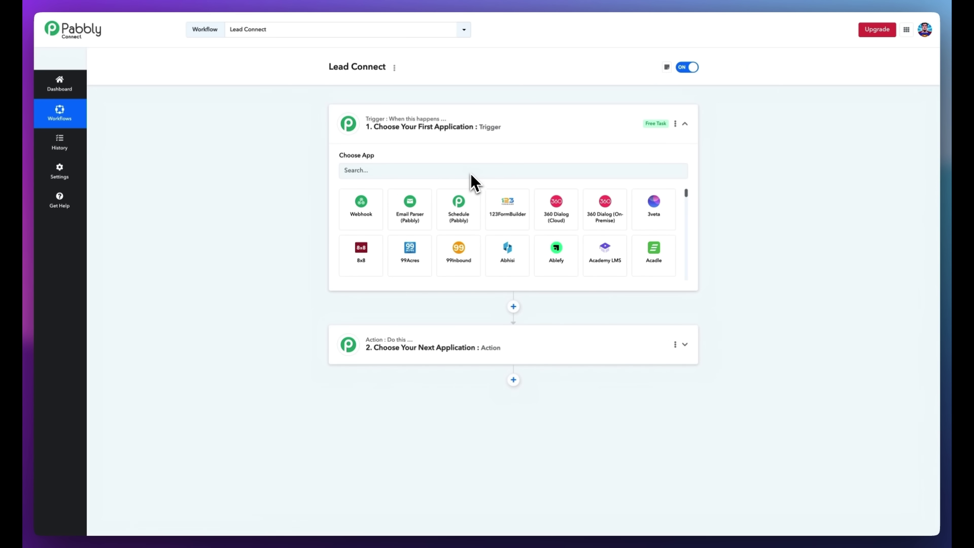
{"action": "left_click", "coordinate": [470, 174]}
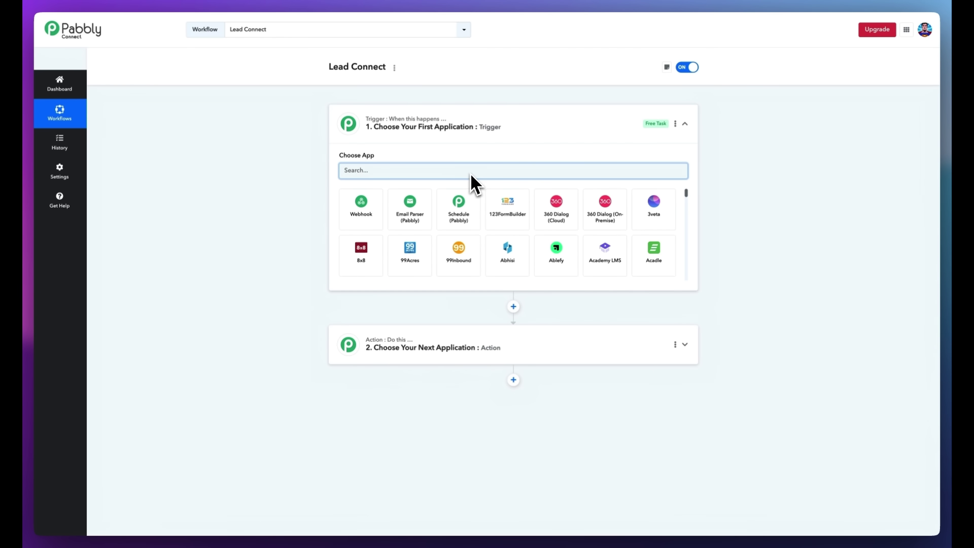
{"action": "left_click", "coordinate": [367, 209]}
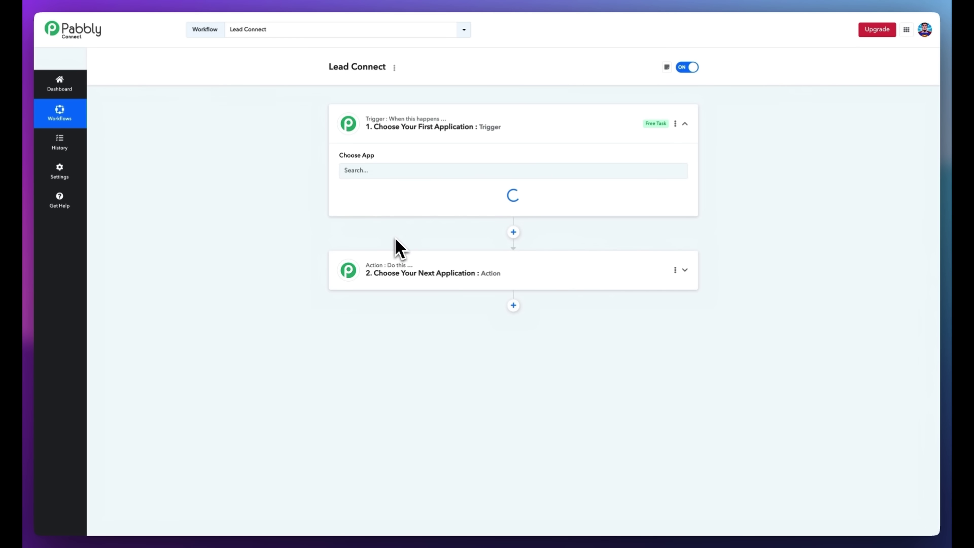
{"action": "left_click", "coordinate": [403, 207]}
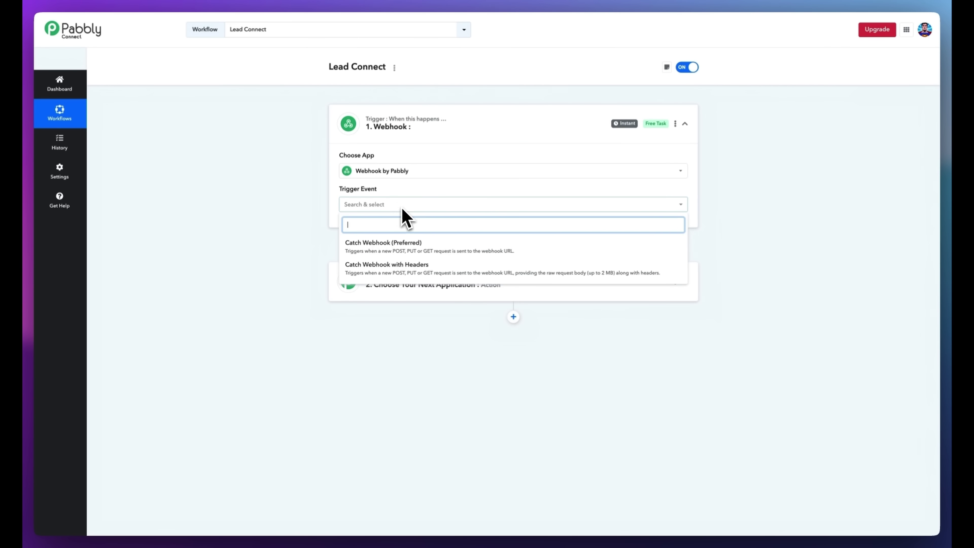
{"action": "left_click", "coordinate": [396, 268]}
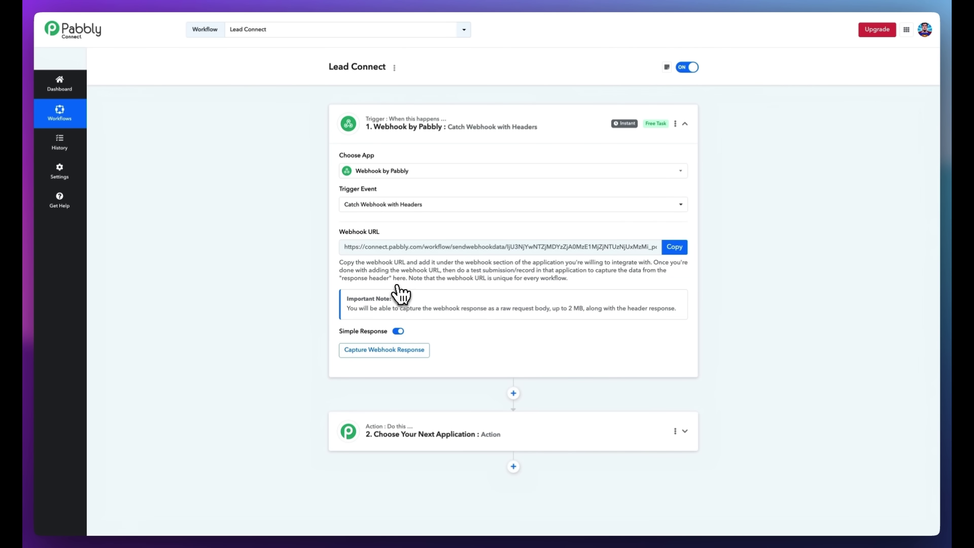
{"action": "left_click", "coordinate": [676, 246]}
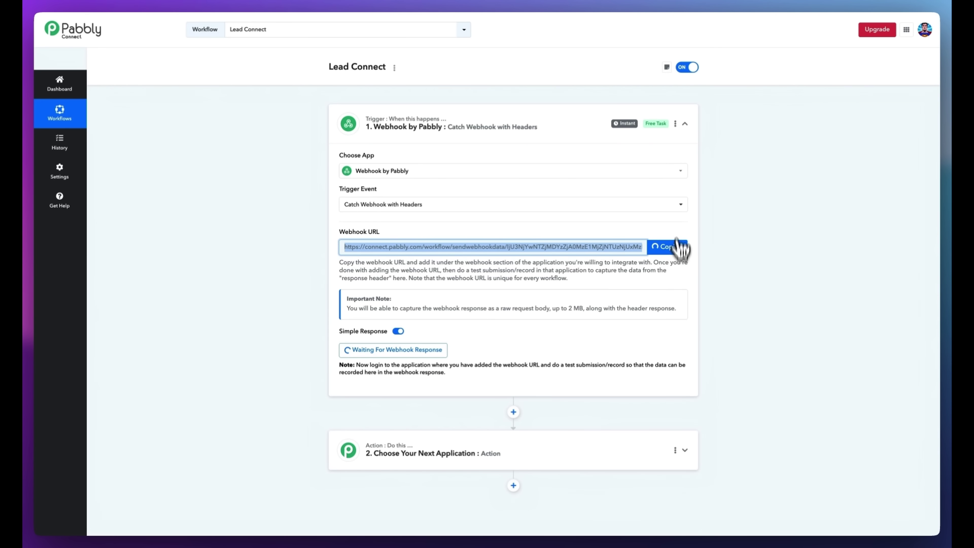
In YourGPT's Webhook integration, start a new webhook with the pasted Pabbly URL
{"action": "left_click", "coordinate": [727, 2]}
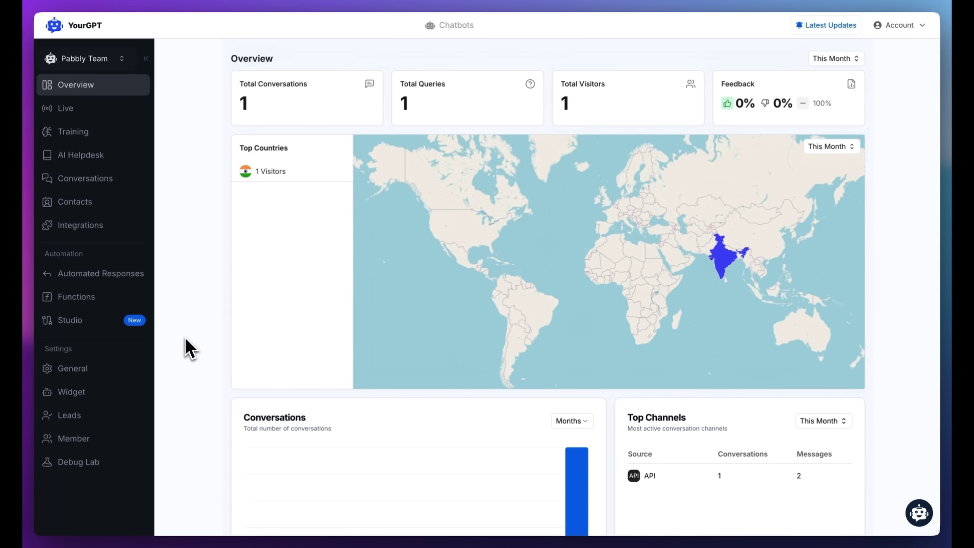
{"action": "left_click", "coordinate": [92, 228]}
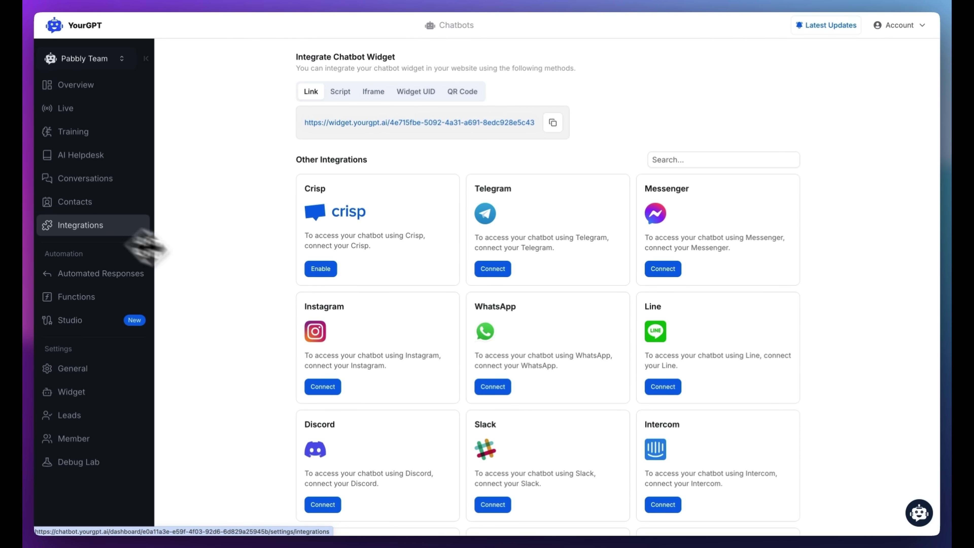
{"action": "scroll", "coordinate": [302, 414], "scroll_direction": "down", "scroll_amount": 10}
{"action": "left_click", "coordinate": [330, 402]}
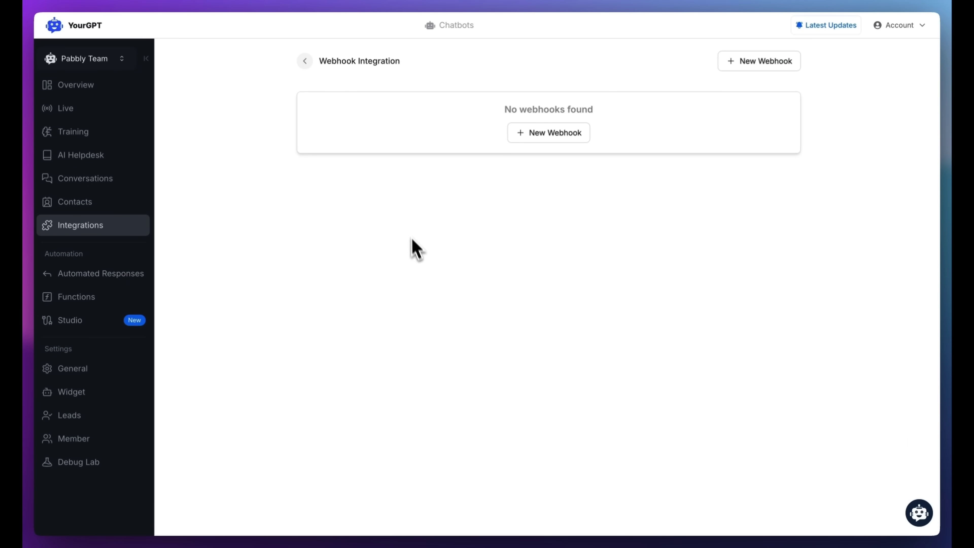
{"action": "left_click", "coordinate": [560, 135]}
{"action": "left_click", "coordinate": [535, 119]}
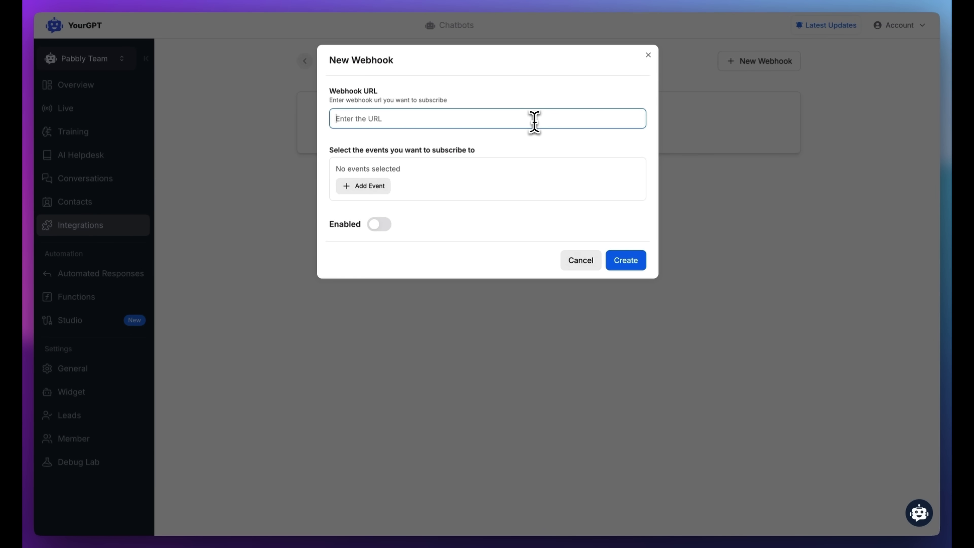
{"action": "key", "text": "super+v"}
{"action": "left_click", "coordinate": [452, 175]}
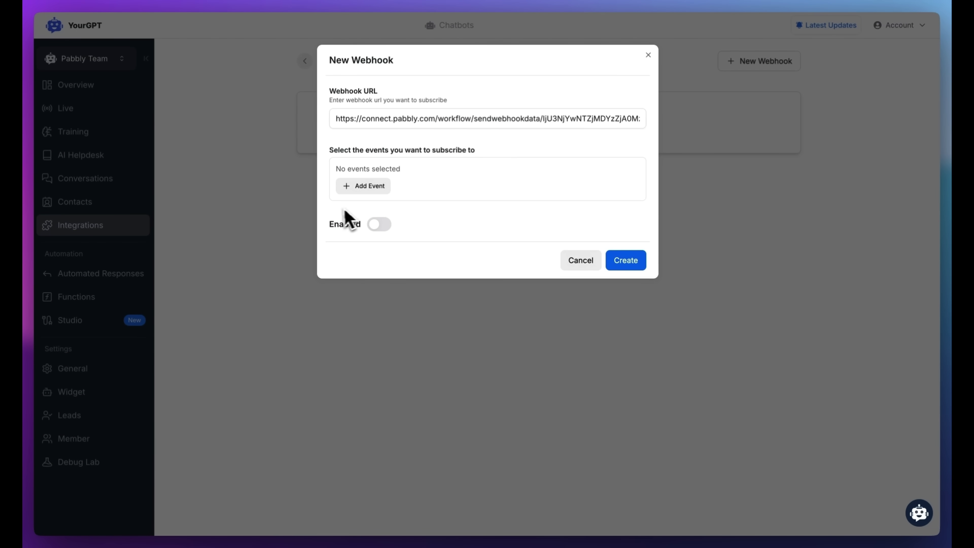
Subscribe the webhook to Contact Created, create it, then re-capture the webhook response in Pabbly
{"action": "left_click", "coordinate": [346, 189]}
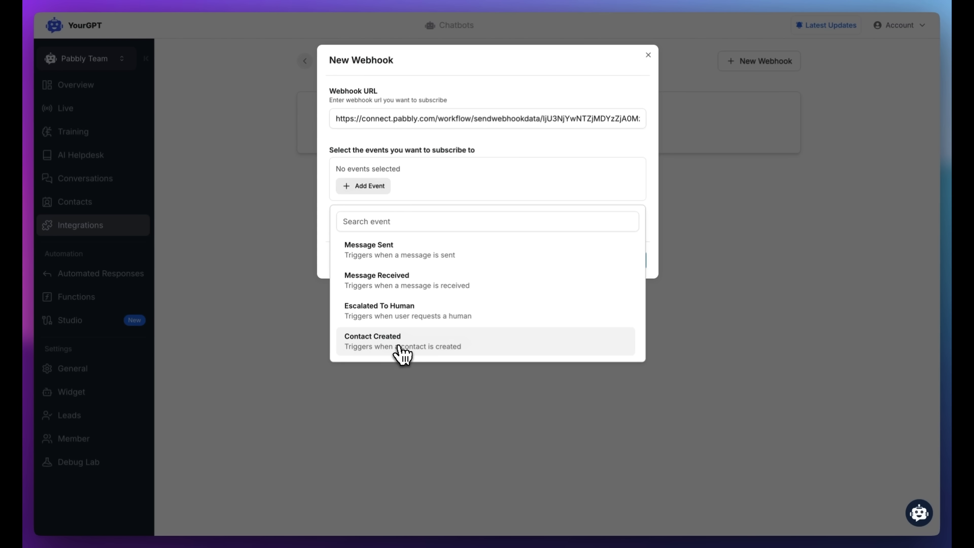
{"action": "left_click", "coordinate": [407, 343]}
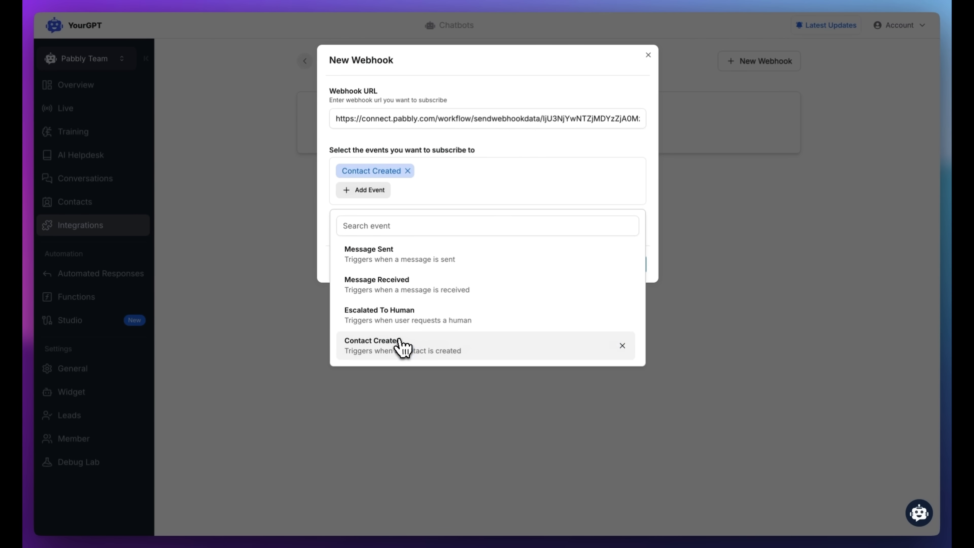
{"action": "left_click", "coordinate": [524, 192]}
{"action": "left_click", "coordinate": [625, 269]}
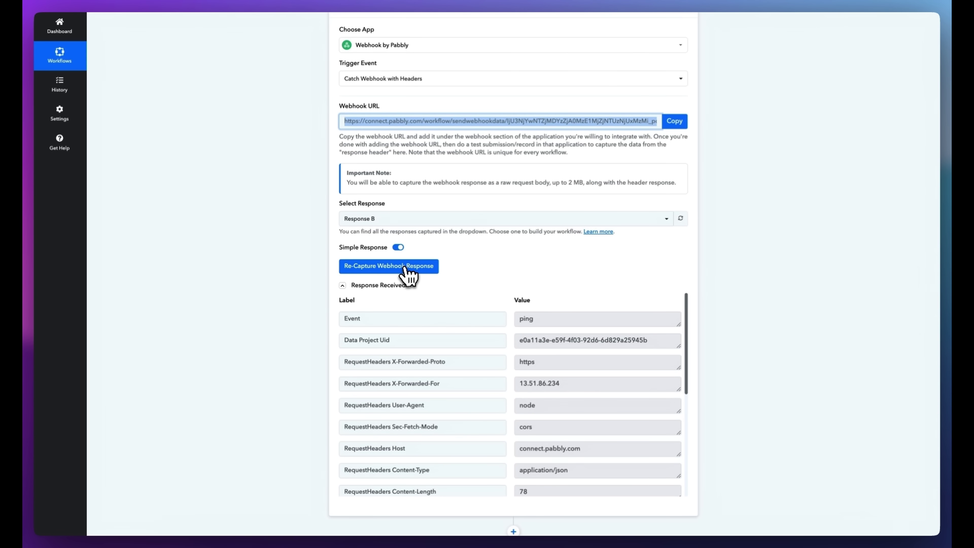
{"action": "left_click", "coordinate": [409, 275]}
{"action": "left_click", "coordinate": [468, 319]}
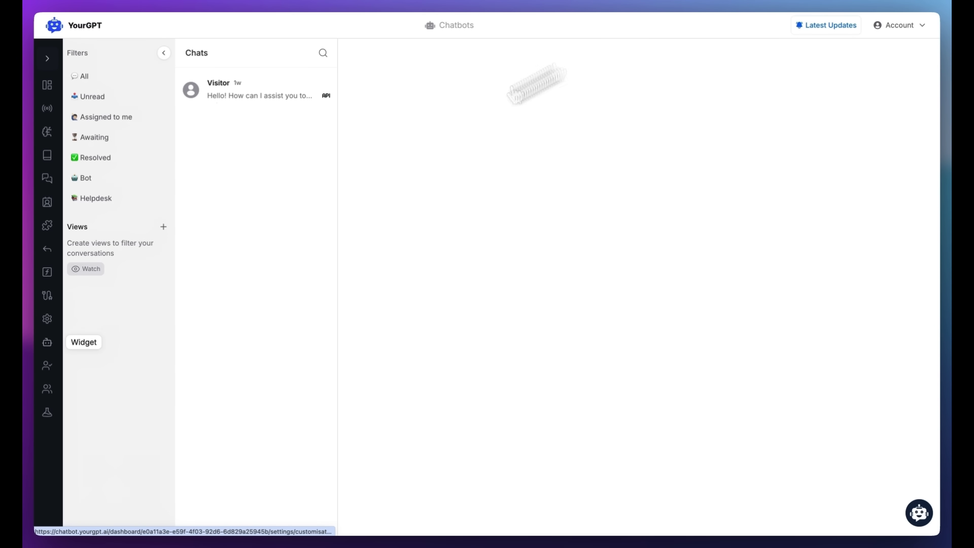
Add Name and Email fields to the Leads form and enable the pre-chat form
{"action": "left_click", "coordinate": [47, 319]}
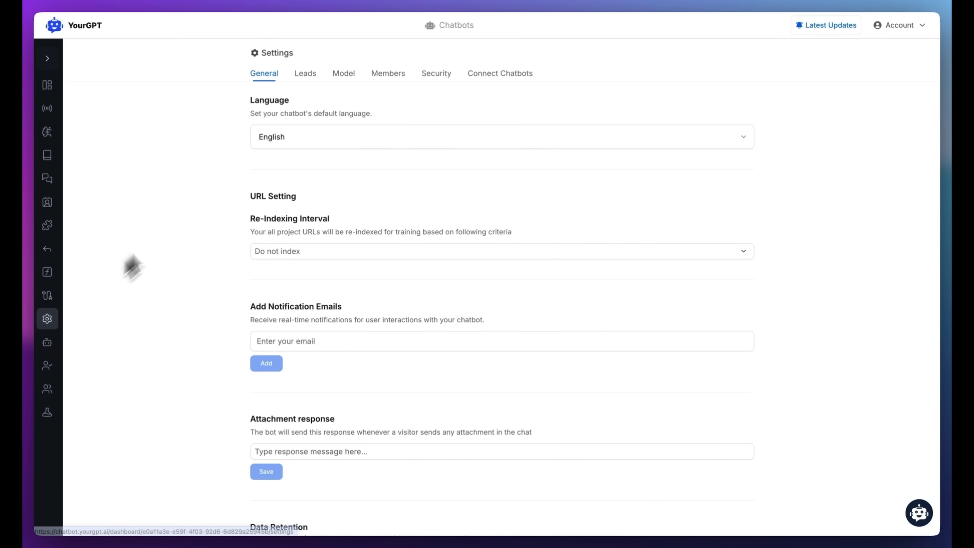
{"action": "left_click", "coordinate": [306, 74]}
{"action": "left_click", "coordinate": [286, 137]}
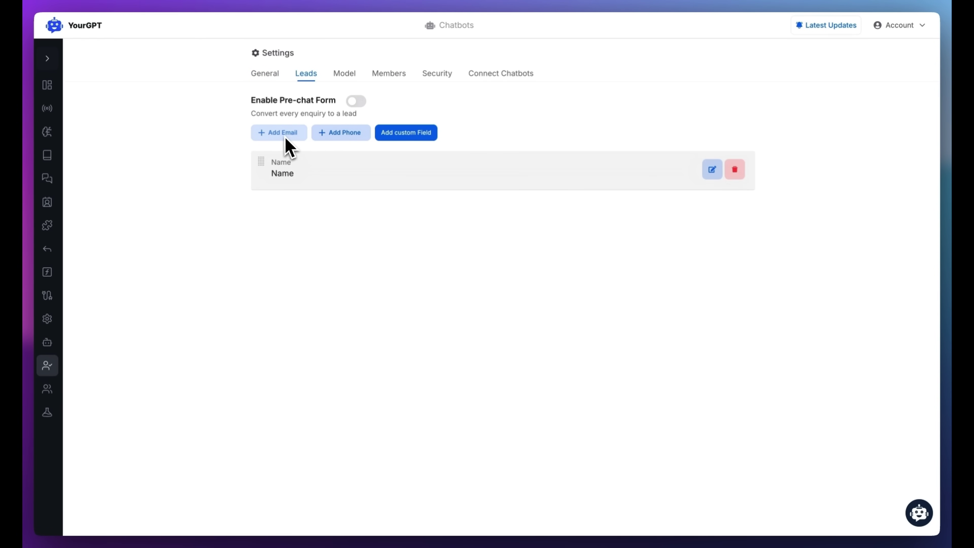
{"action": "left_click", "coordinate": [279, 132]}
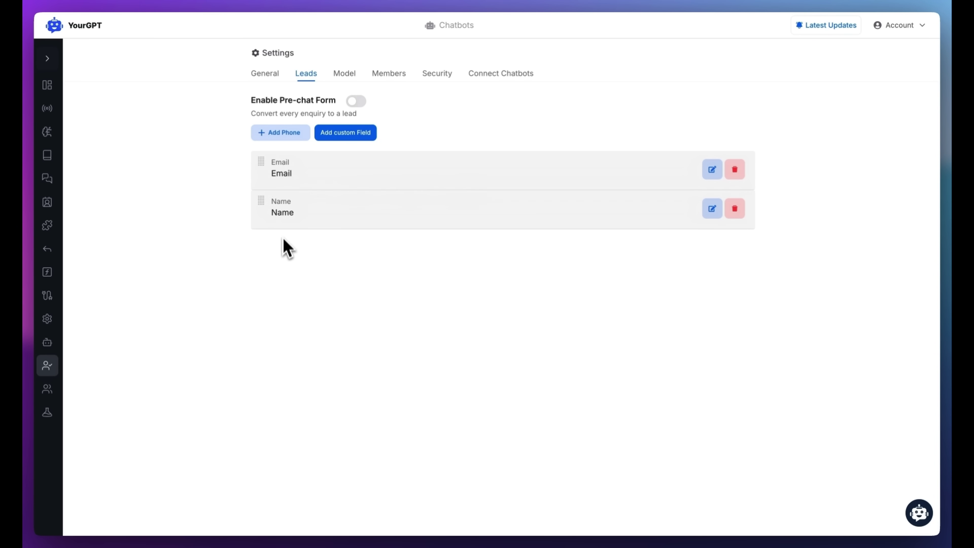
{"action": "left_click", "coordinate": [356, 101]}
In the chatbot widget, send 'Hello', then submit a test lead's email and name
{"action": "left_click", "coordinate": [47, 226]}
{"action": "left_click", "coordinate": [305, 123]}
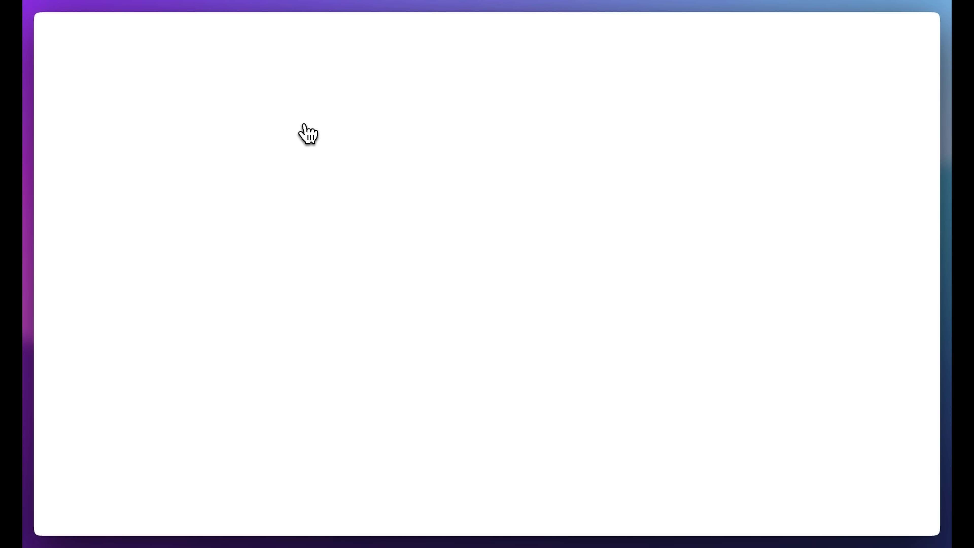
{"action": "left_click", "coordinate": [138, 518]}
{"action": "type", "text": "Hell"}
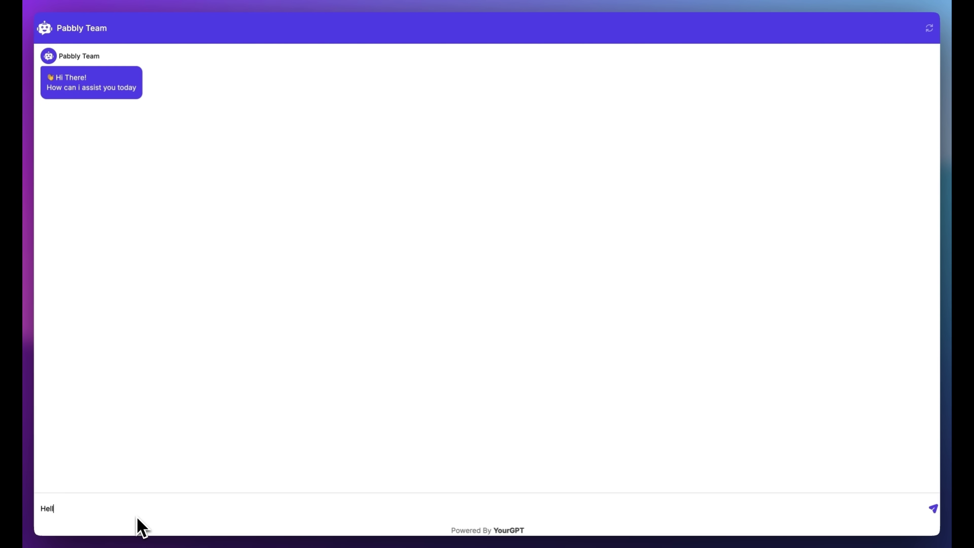
{"action": "type", "text": "o"}
{"action": "key", "text": "Return"}
{"action": "type", "text": "pr"}
{"action": "key", "text": "Down"}
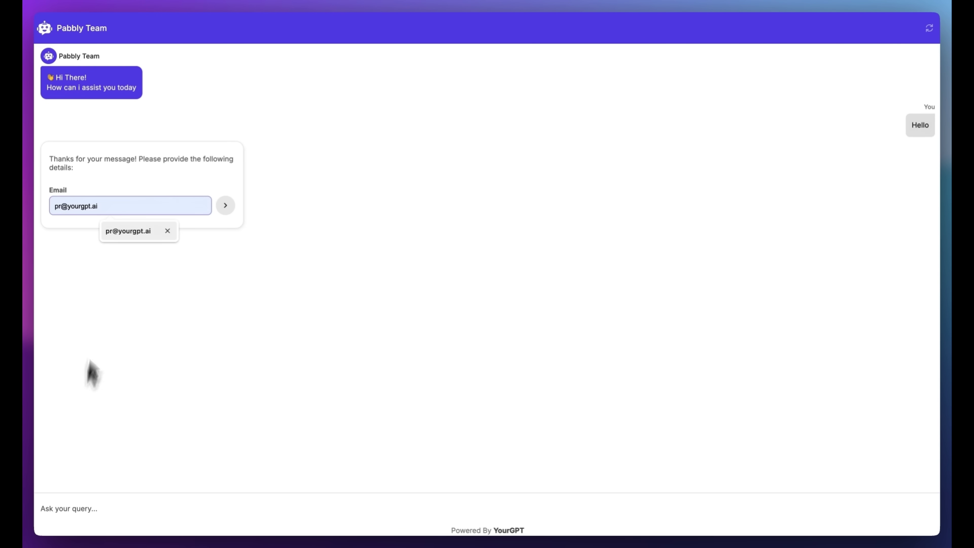
{"action": "key", "text": "Return"}
{"action": "key", "text": "Return"}
{"action": "type", "text": "PR "}
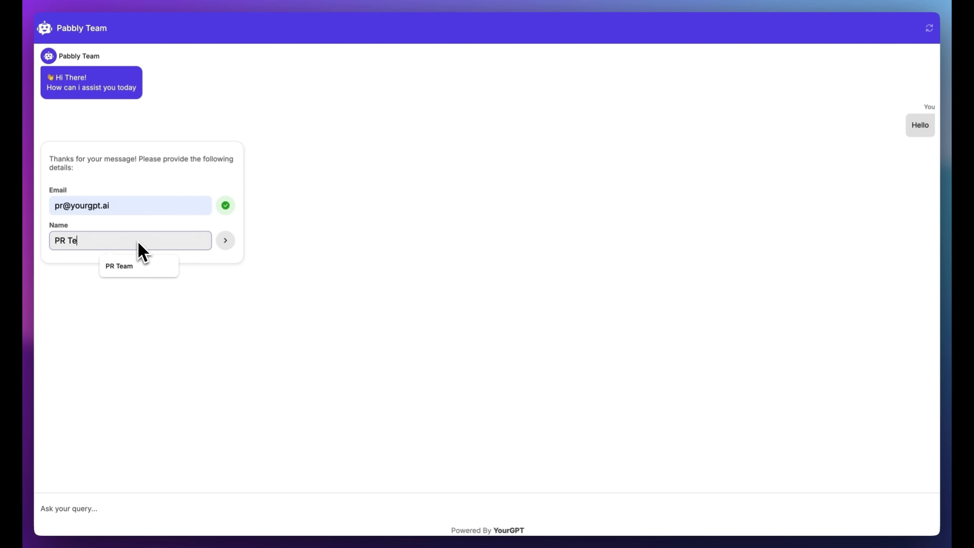
{"action": "type", "text": "Te"}
{"action": "key", "text": "Down"}
{"action": "key", "text": "Return"}
{"action": "key", "text": "Return"}
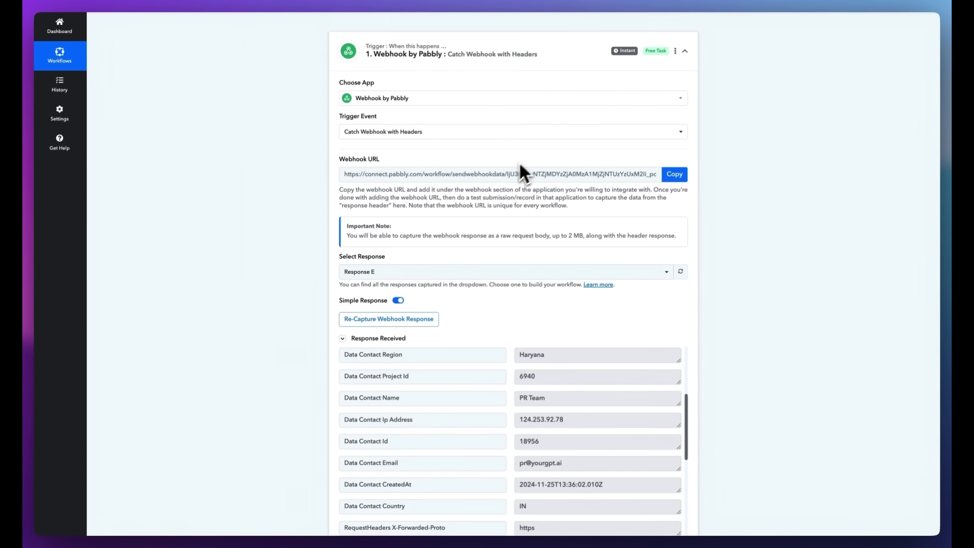
Review the captured contact name and email in the Response Received fields
{"action": "scroll", "coordinate": [522, 172], "scroll_direction": "down", "scroll_amount": 4}
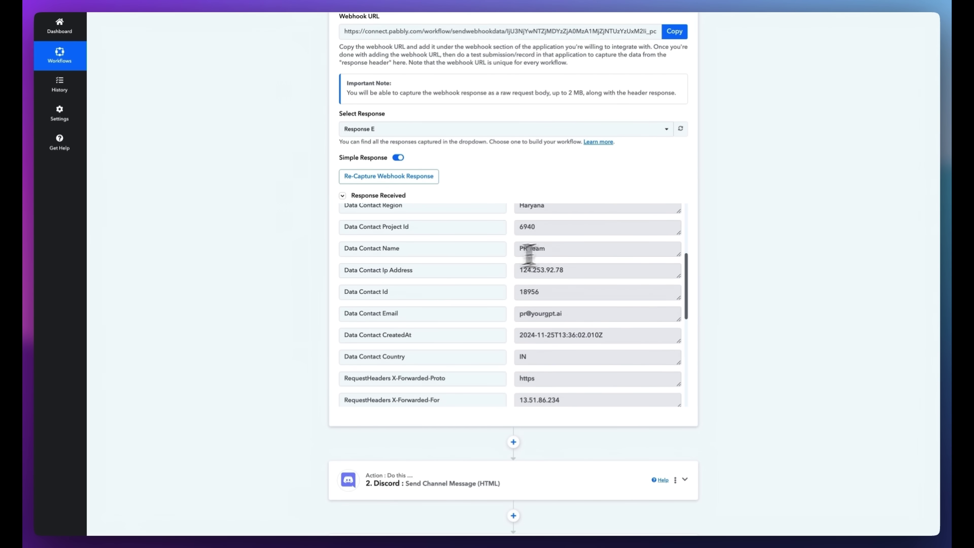
{"action": "left_click", "coordinate": [553, 250]}
{"action": "scroll", "coordinate": [537, 262], "scroll_direction": "down", "scroll_amount": 2}
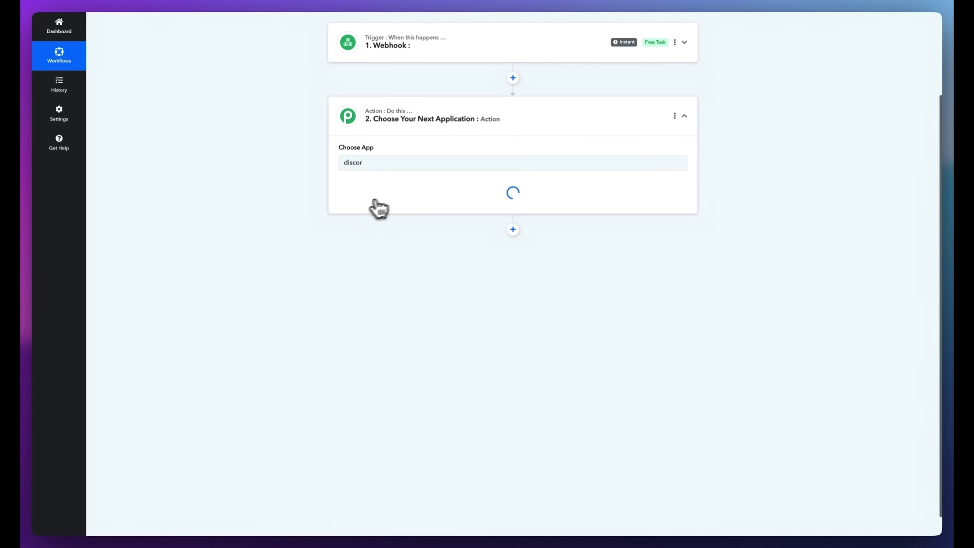
Set the action to Discord 'Send Channel Message (HTML)' and connect it
{"action": "left_click", "coordinate": [359, 197]}
{"action": "left_click", "coordinate": [381, 233]}
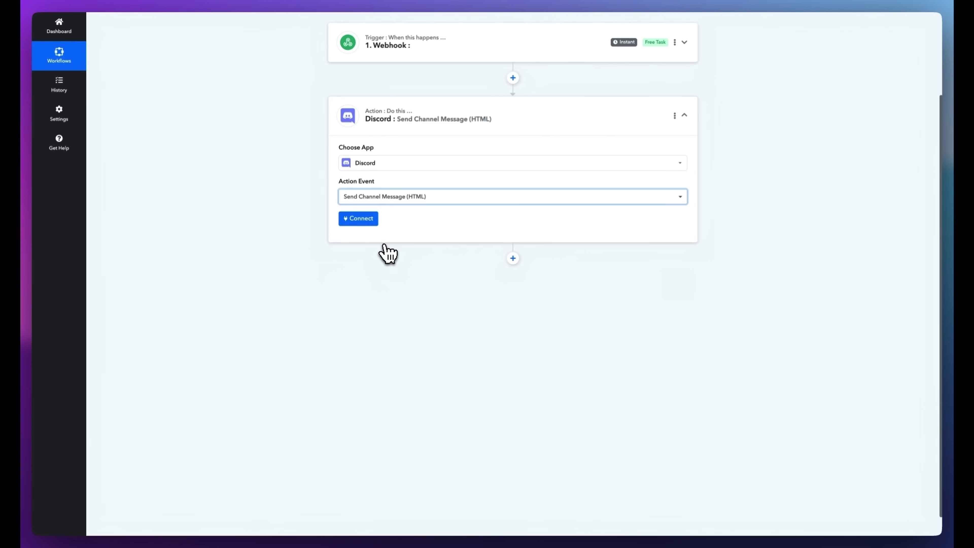
{"action": "left_click", "coordinate": [372, 224]}
{"action": "left_click", "coordinate": [396, 262]}
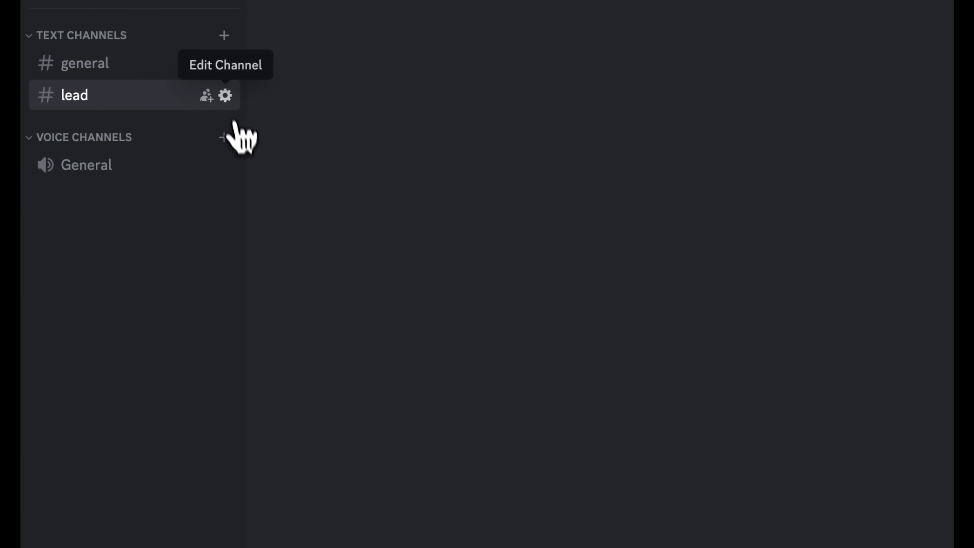
Create a Spidey Bot webhook under the #lead channel's Integrations and copy its URL
{"action": "left_click", "coordinate": [224, 93]}
{"action": "left_click", "coordinate": [292, 75]}
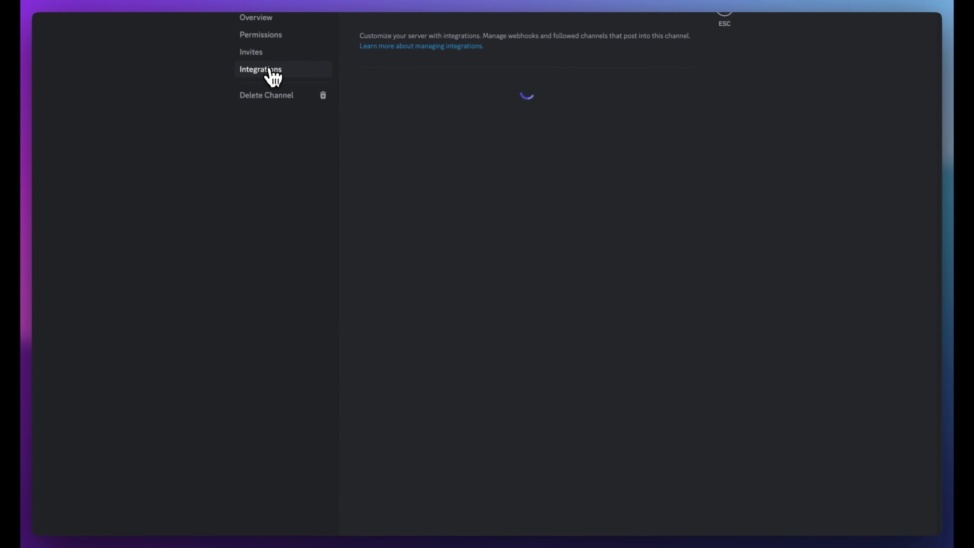
{"action": "left_click", "coordinate": [474, 105]}
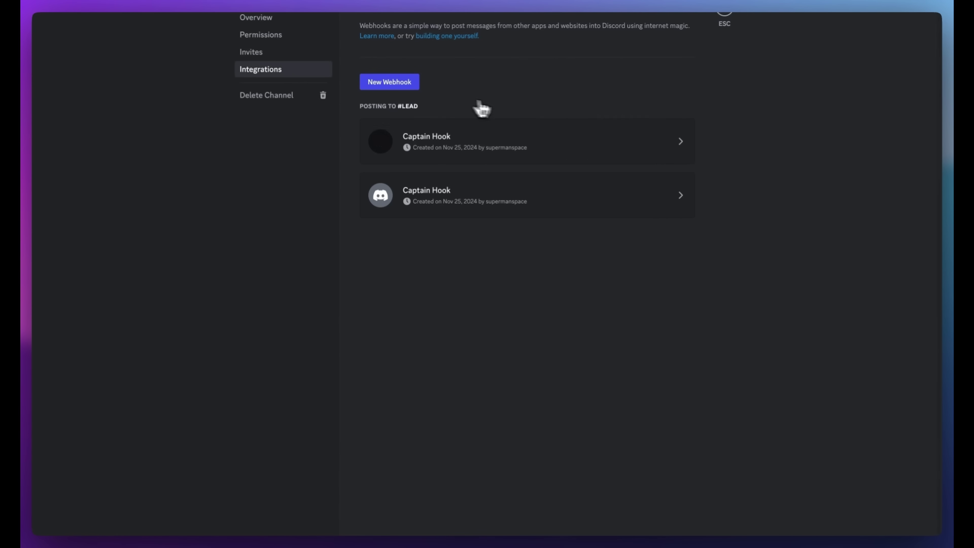
{"action": "left_click", "coordinate": [399, 92]}
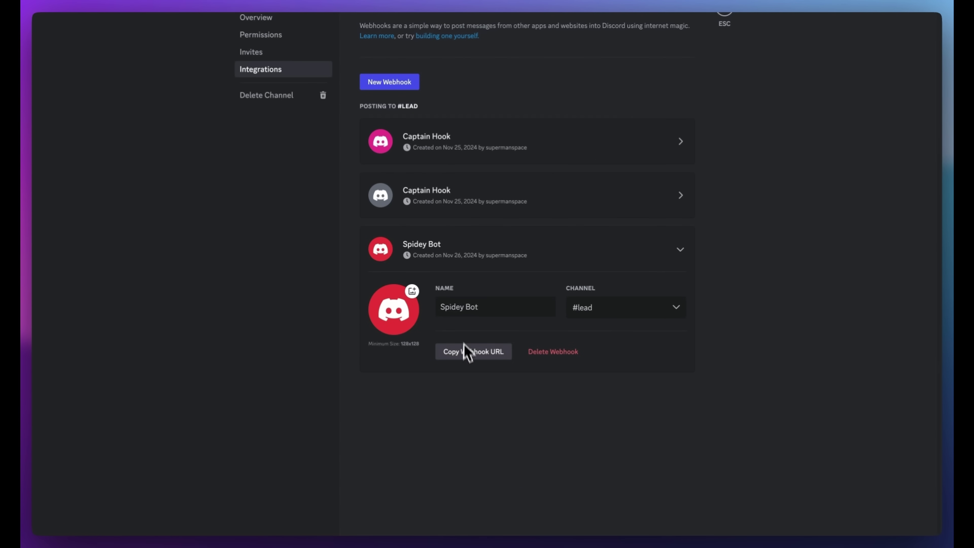
{"action": "left_click", "coordinate": [466, 351]}
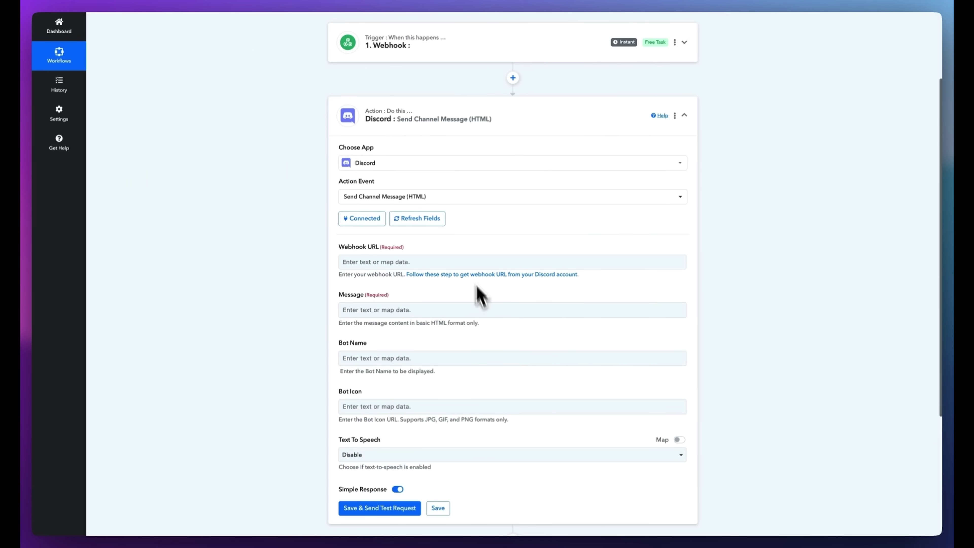
Paste the Discord channel's webhook URL into the Webhook URL field
{"action": "left_click", "coordinate": [435, 258]}
{"action": "key", "text": "super+v"}
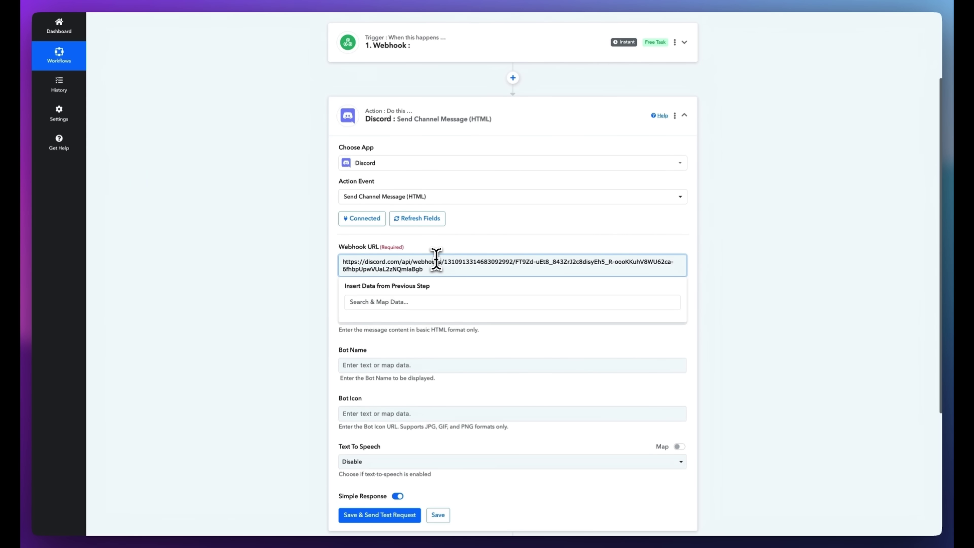
{"action": "key", "text": "super+a"}
{"action": "key", "text": "BackSpace"}
{"action": "left_click", "coordinate": [326, 322]}
{"action": "scroll", "coordinate": [326, 345], "scroll_direction": "down", "scroll_amount": 1}
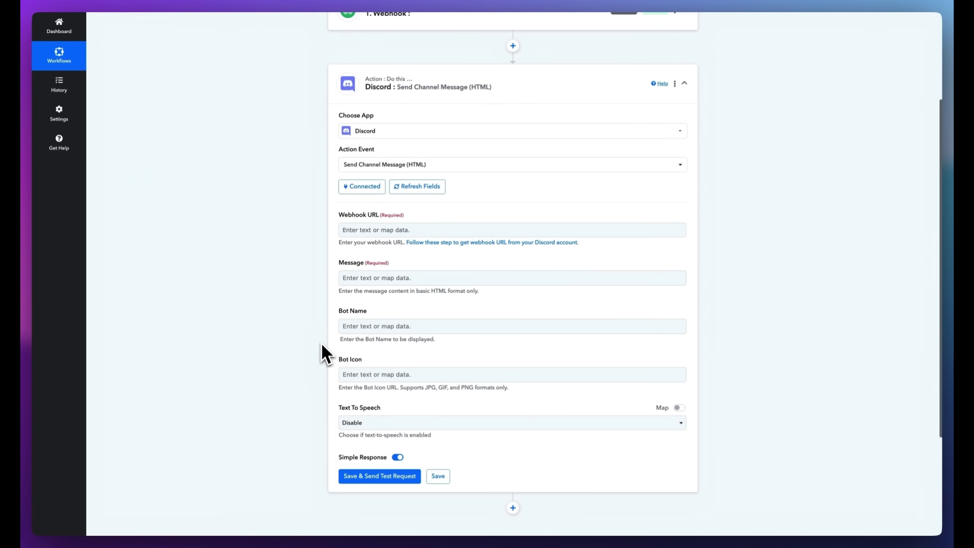
{"action": "scroll", "coordinate": [331, 429], "scroll_direction": "down", "scroll_amount": 1}
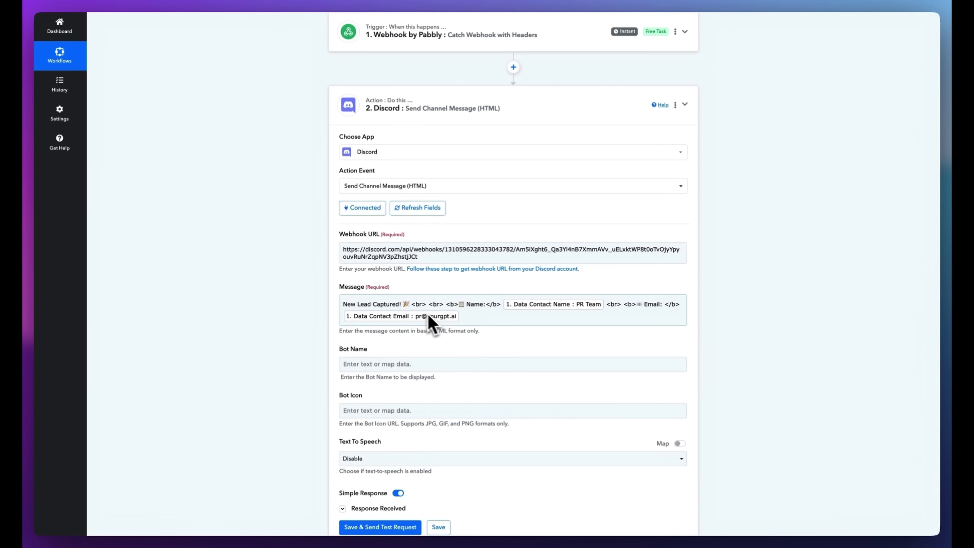
Insert the webhook's Contact Name and Contact Email into the 'New Lead Captured!' message
{"action": "left_click", "coordinate": [458, 317]}
{"action": "left_click", "coordinate": [459, 379]}
{"action": "scroll", "coordinate": [420, 413], "scroll_direction": "down", "scroll_amount": 5}
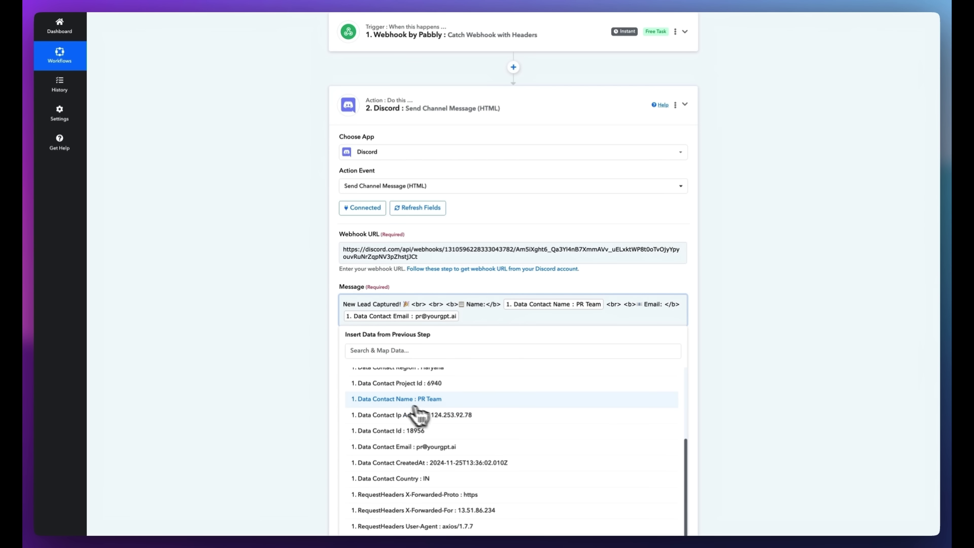
{"action": "left_click", "coordinate": [537, 311]}
{"action": "left_click", "coordinate": [691, 348]}
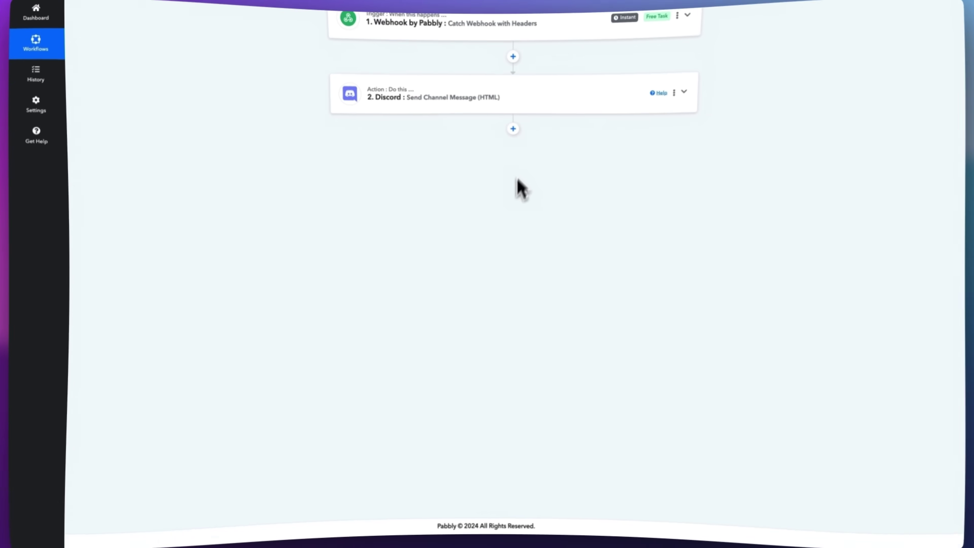
Add a Google Sheets 'Add New Row' step below the Discord step and begin connecting it
{"action": "left_click", "coordinate": [514, 128]}
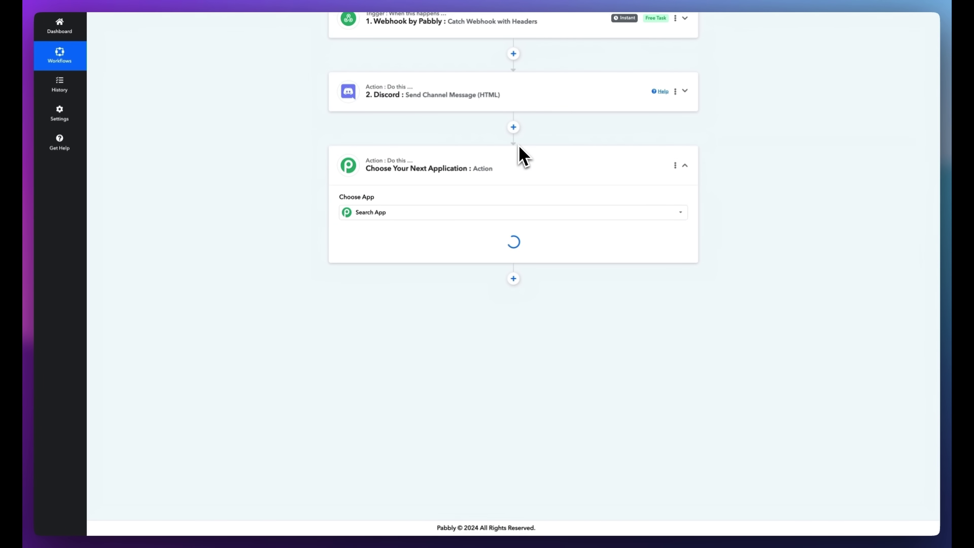
{"action": "left_click", "coordinate": [464, 212]}
{"action": "type", "text": "s"}
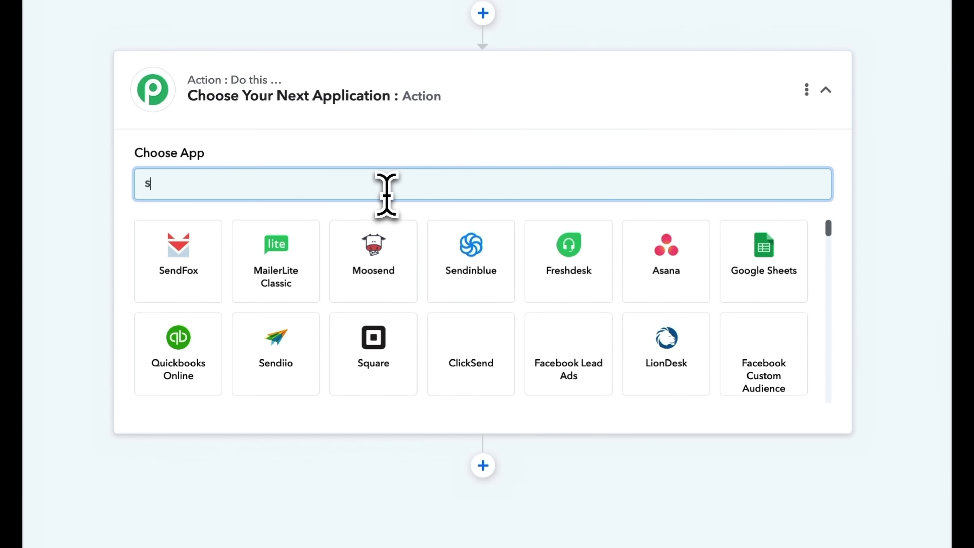
{"action": "type", "text": "h"}
{"action": "left_click", "coordinate": [380, 230]}
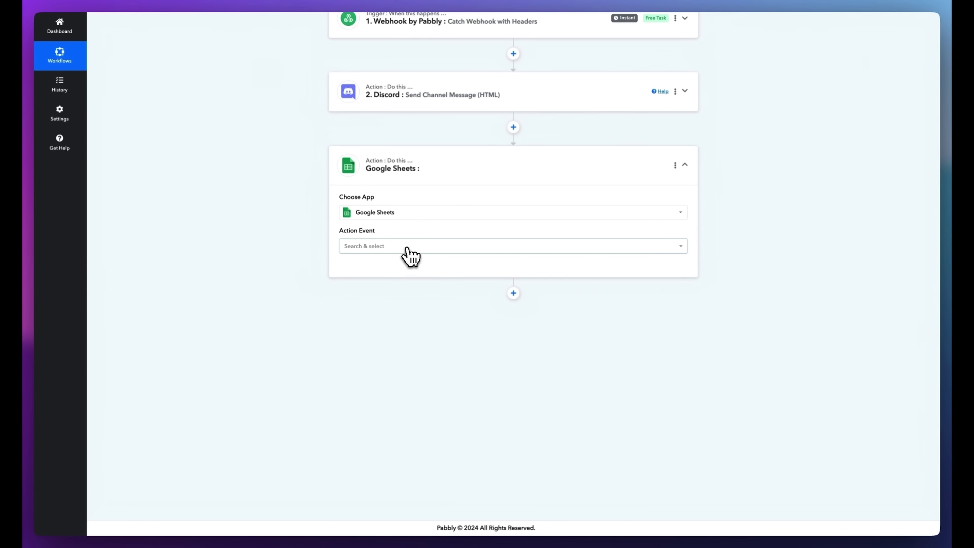
{"action": "left_click", "coordinate": [407, 248]}
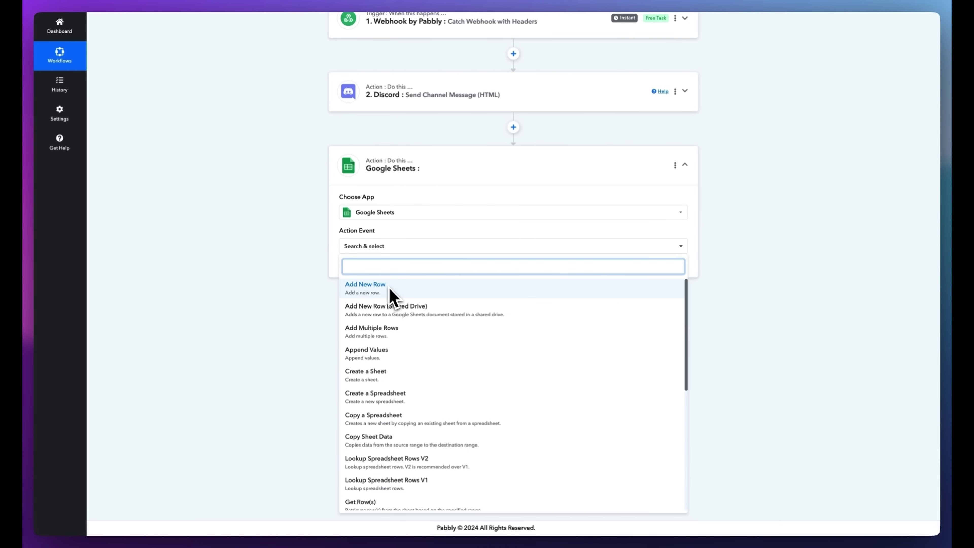
{"action": "left_click", "coordinate": [388, 296]}
{"action": "left_click", "coordinate": [369, 271]}
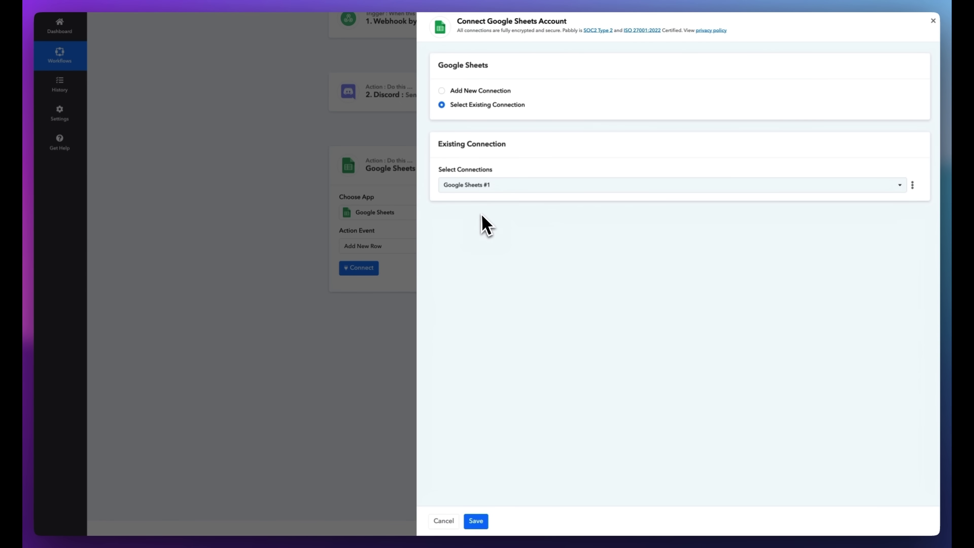
Select the existing Google Sheets #1 connection and save
{"action": "left_click", "coordinate": [487, 190]}
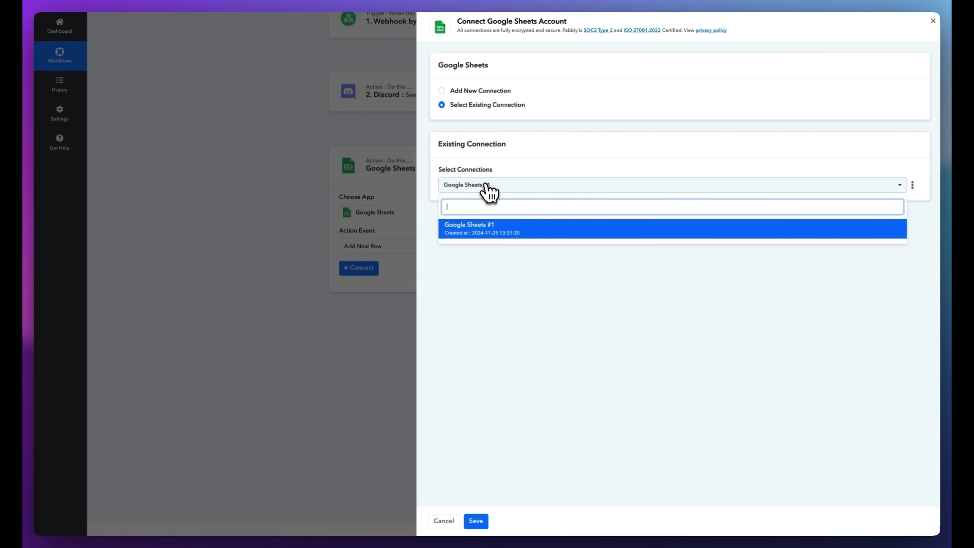
{"action": "left_click", "coordinate": [489, 191]}
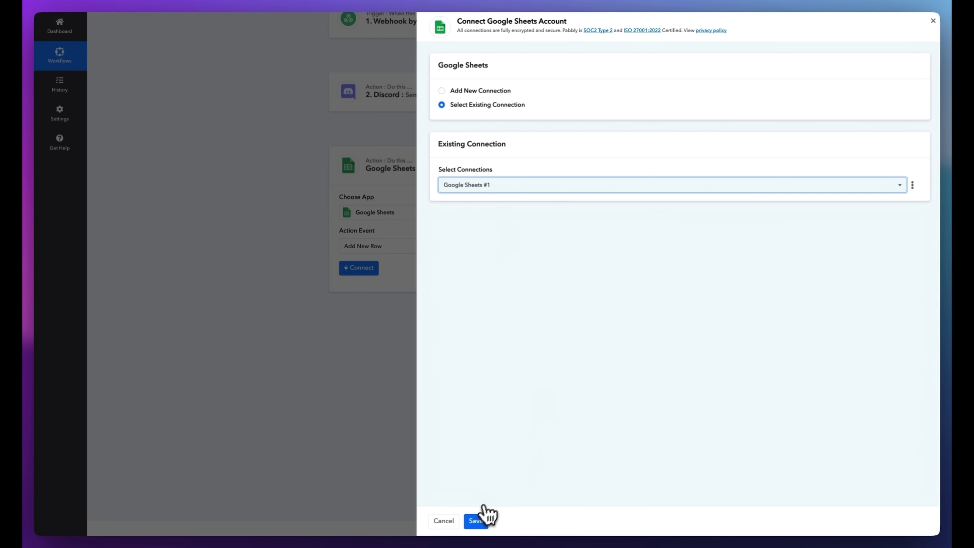
{"action": "left_click", "coordinate": [480, 521]}
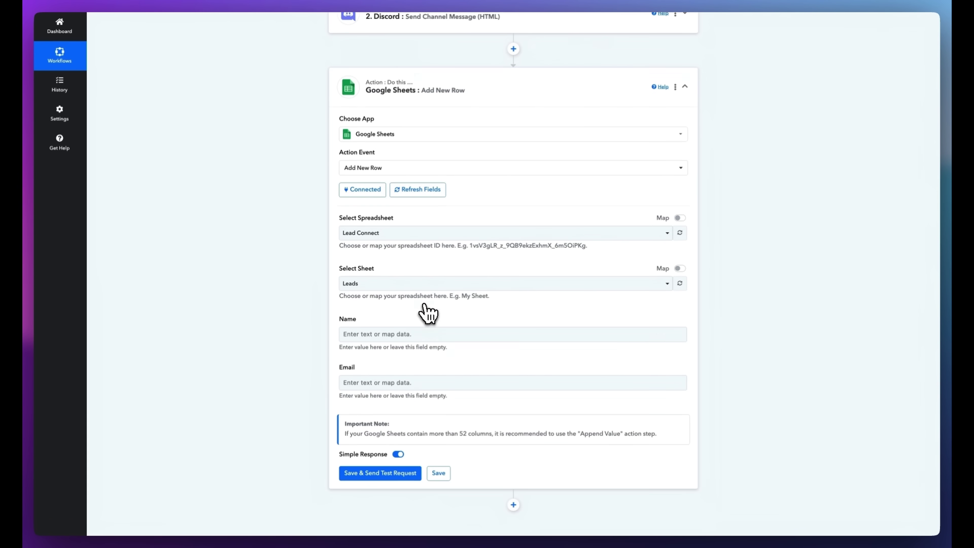
Map the webhook's Contact Name into the Name column
{"action": "left_click", "coordinate": [375, 329]}
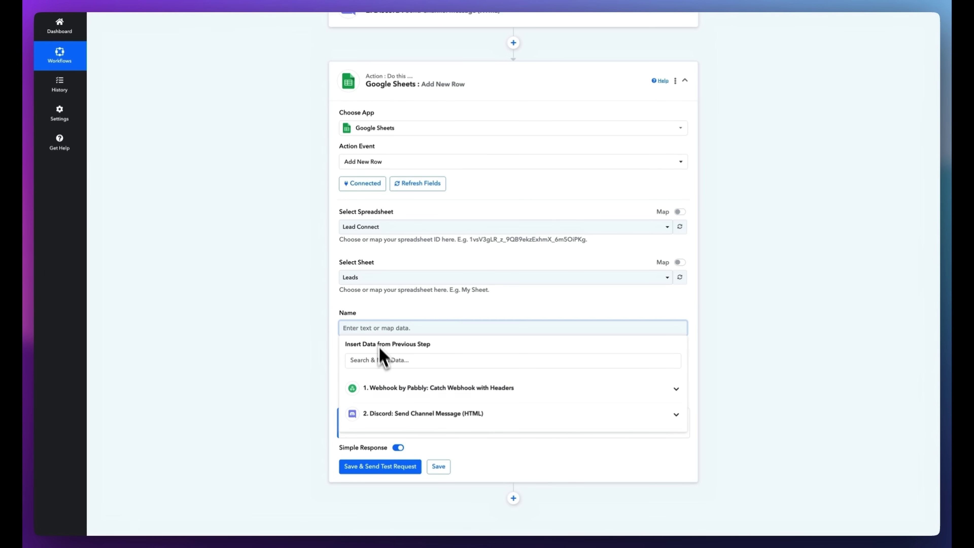
{"action": "left_click", "coordinate": [388, 399]}
{"action": "scroll", "coordinate": [392, 410], "scroll_direction": "down", "scroll_amount": 5}
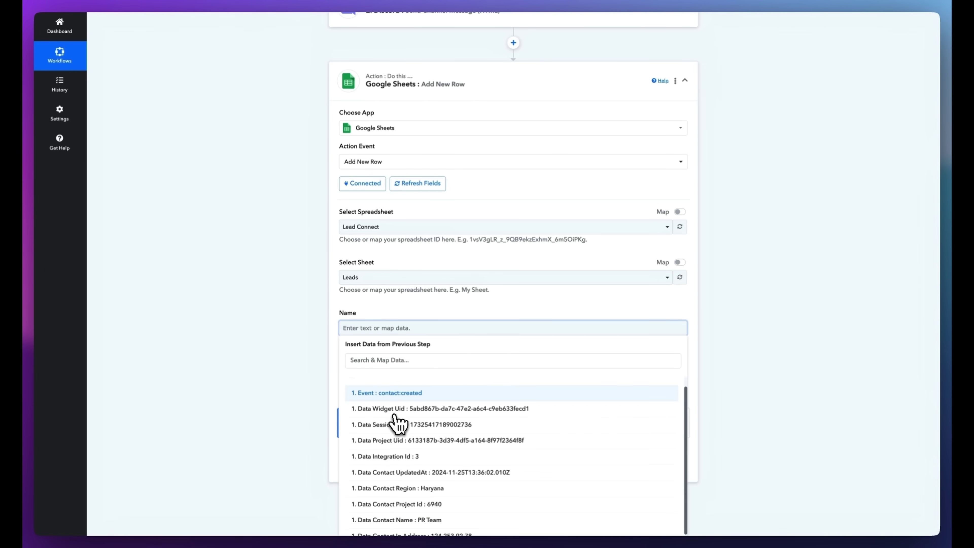
{"action": "scroll", "coordinate": [399, 426], "scroll_direction": "down", "scroll_amount": 2}
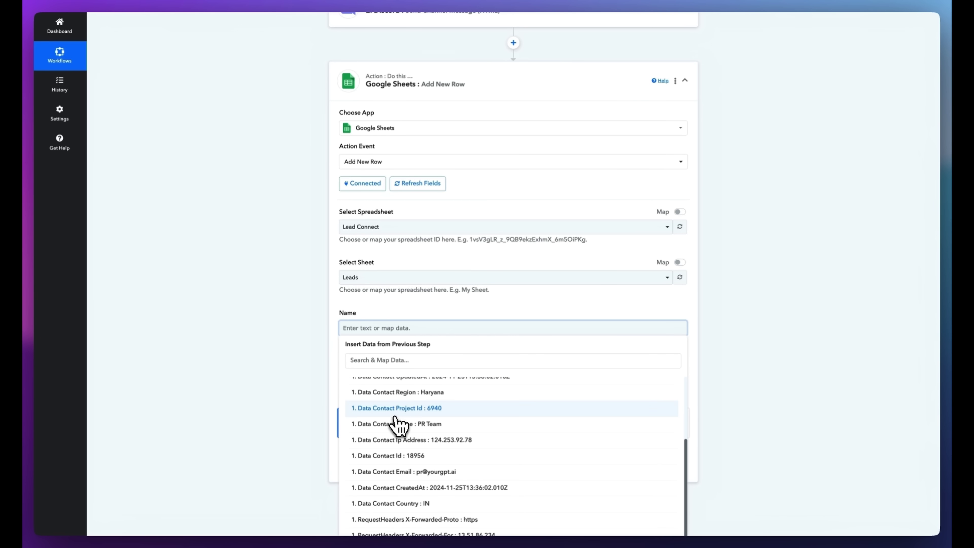
{"action": "left_click", "coordinate": [408, 425]}
{"action": "left_click", "coordinate": [307, 398]}
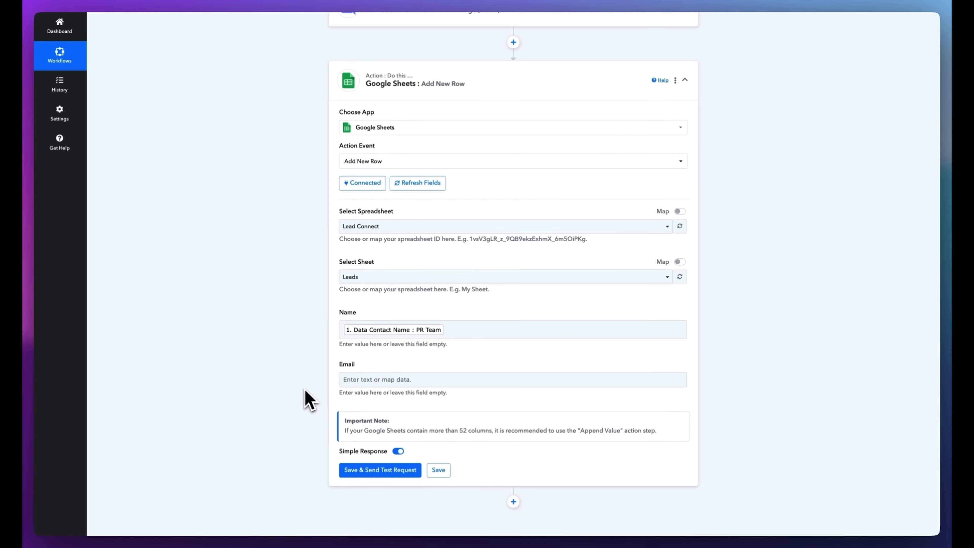
{"action": "scroll", "coordinate": [346, 369], "scroll_direction": "down", "scroll_amount": 2}
Map the webhook's Contact Email into the Email column, then Save & Send Test Request
{"action": "left_click", "coordinate": [383, 312]}
{"action": "left_click", "coordinate": [395, 372]}
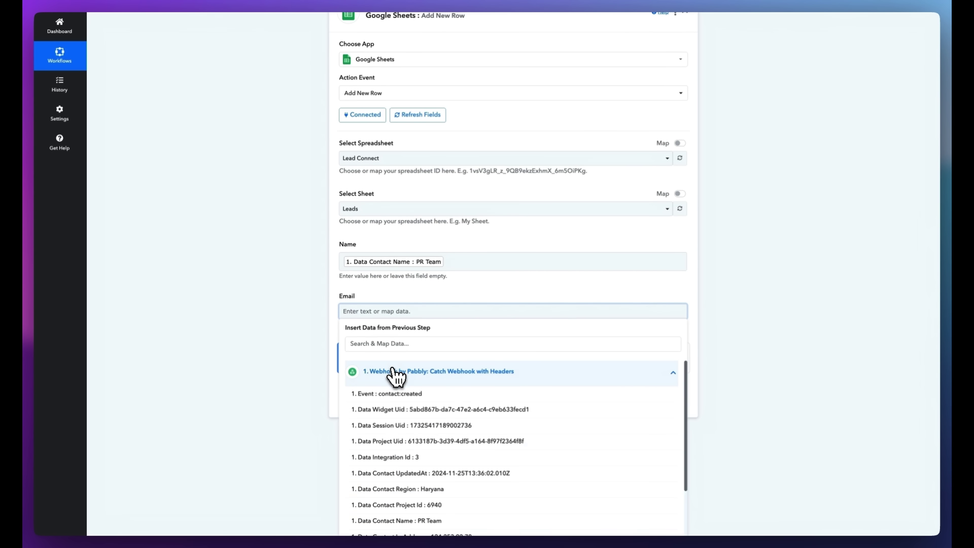
{"action": "scroll", "coordinate": [395, 376], "scroll_direction": "down", "scroll_amount": 3}
{"action": "scroll", "coordinate": [395, 378], "scroll_direction": "down", "scroll_amount": 5}
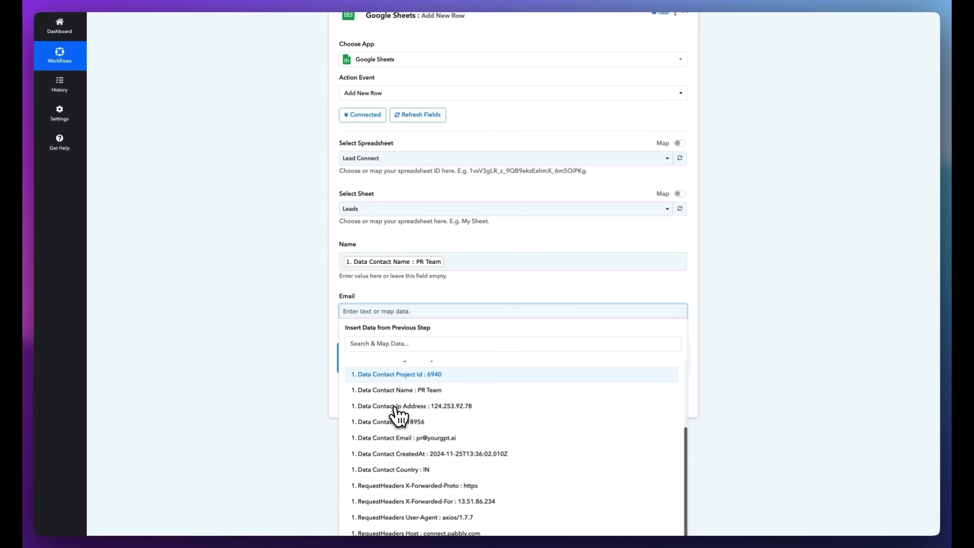
{"action": "scroll", "coordinate": [399, 416], "scroll_direction": "down", "scroll_amount": 3}
{"action": "left_click", "coordinate": [399, 410]}
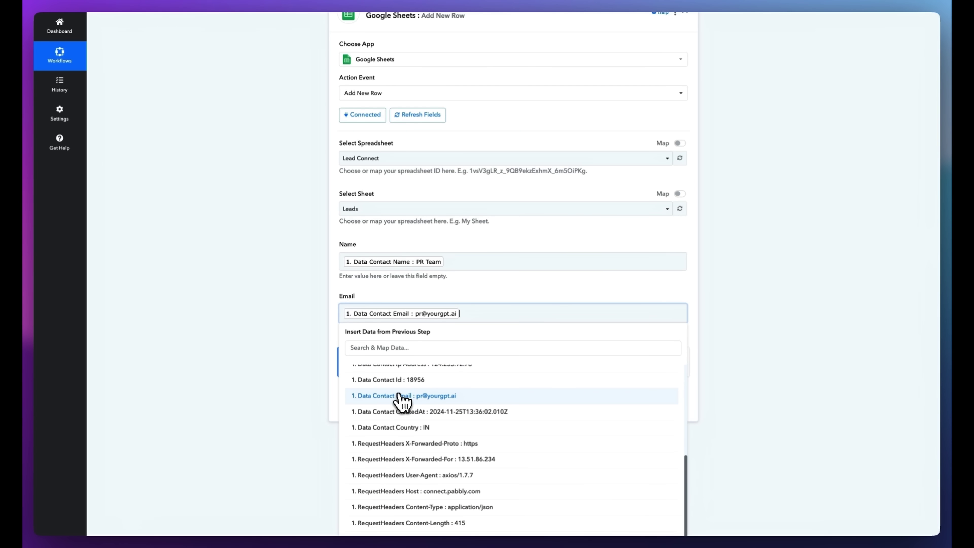
{"action": "scroll", "coordinate": [330, 397], "scroll_direction": "down", "scroll_amount": 2}
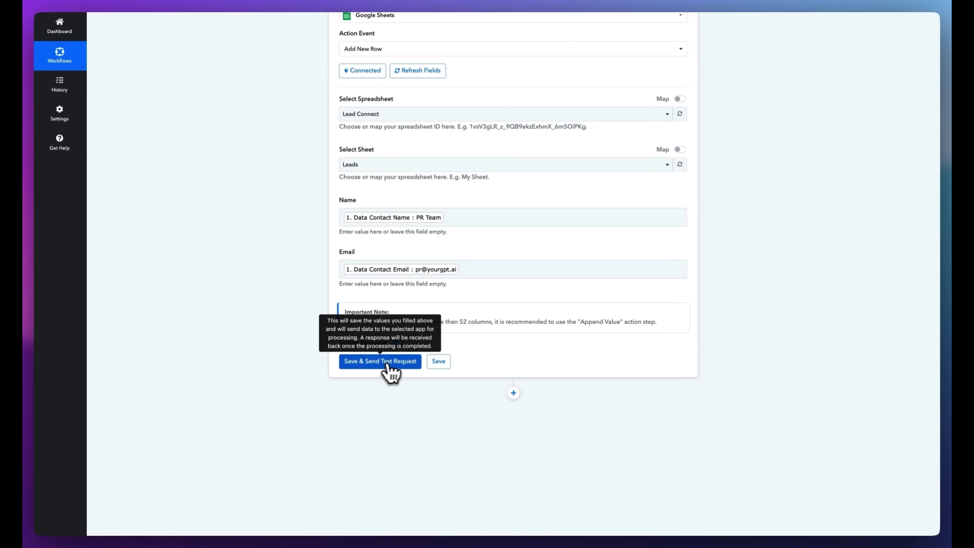
{"action": "left_click", "coordinate": [402, 368]}
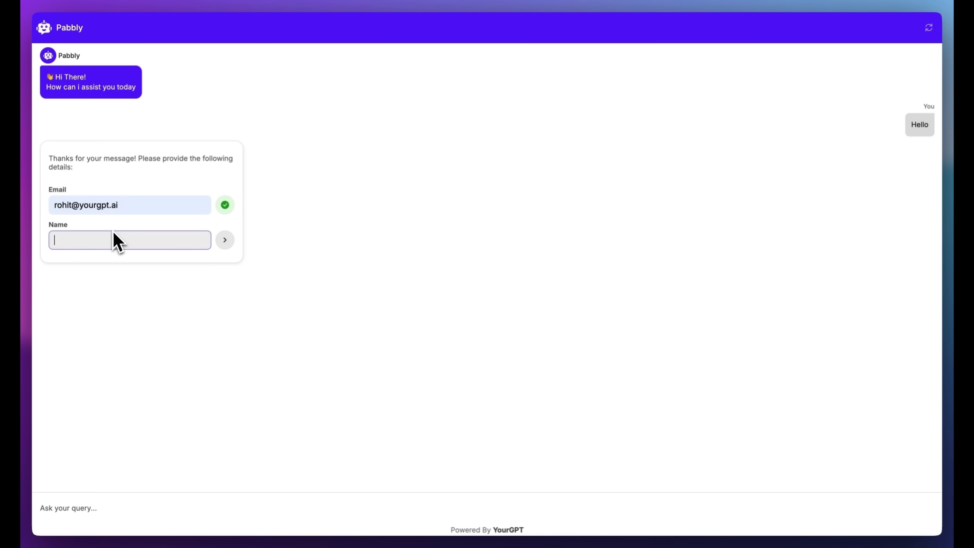
Enter a name in the Name field and submit the autofilled email in the bot's lead form
{"action": "type", "text": "Rohit"}
{"action": "key", "text": "Return"}
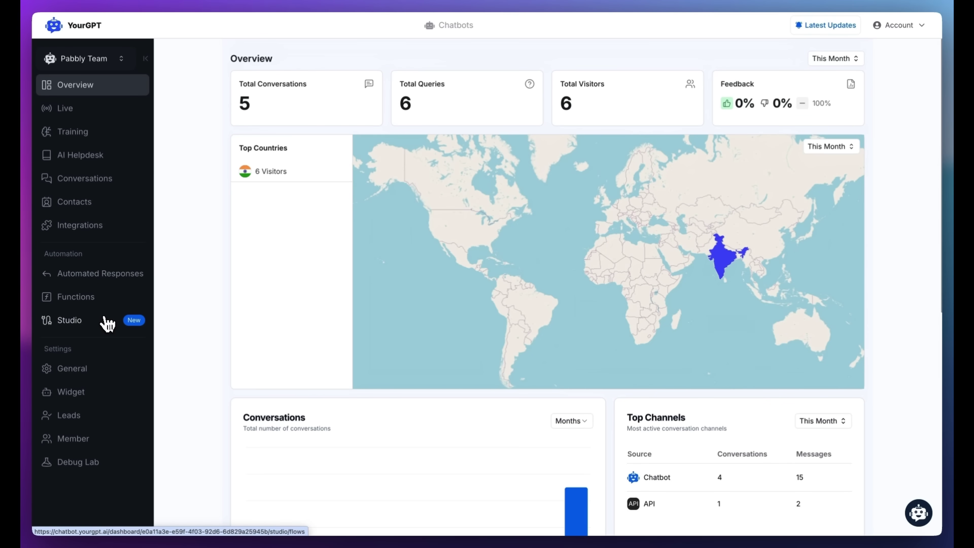
Open the chatbot's conversation flows and advanced nodes, then send 'rh' as the landmark answer
{"action": "left_click", "coordinate": [108, 324]}
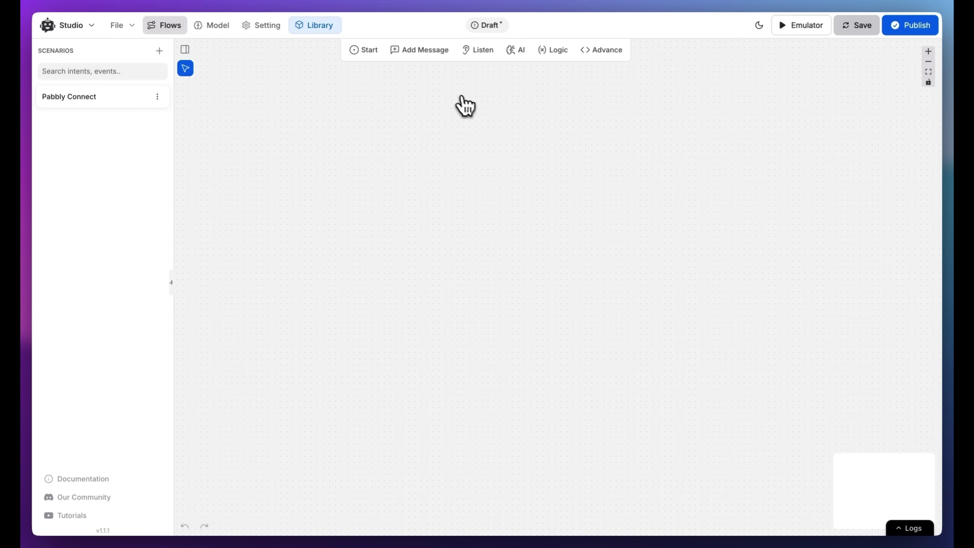
{"action": "left_click", "coordinate": [601, 50]}
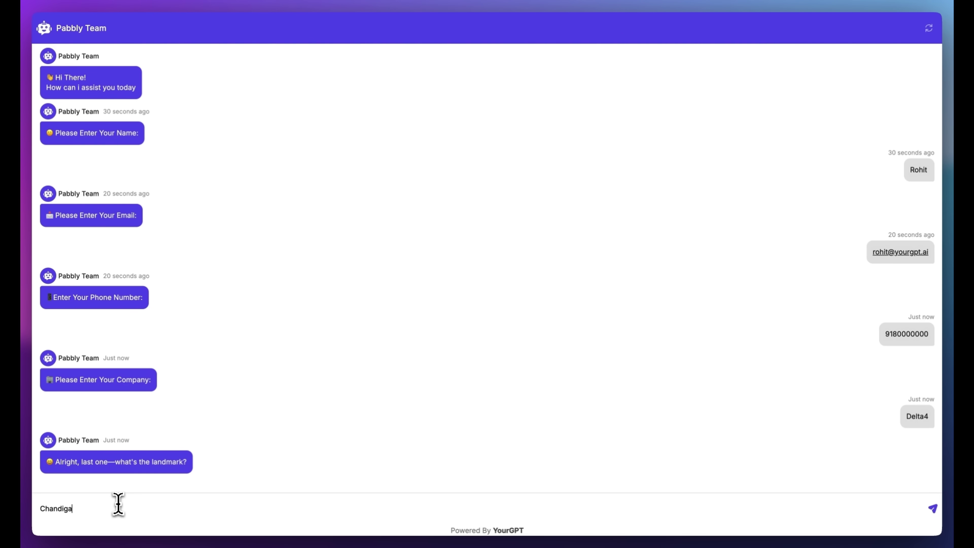
{"action": "type", "text": "rh"}
{"action": "key", "text": "Return"}
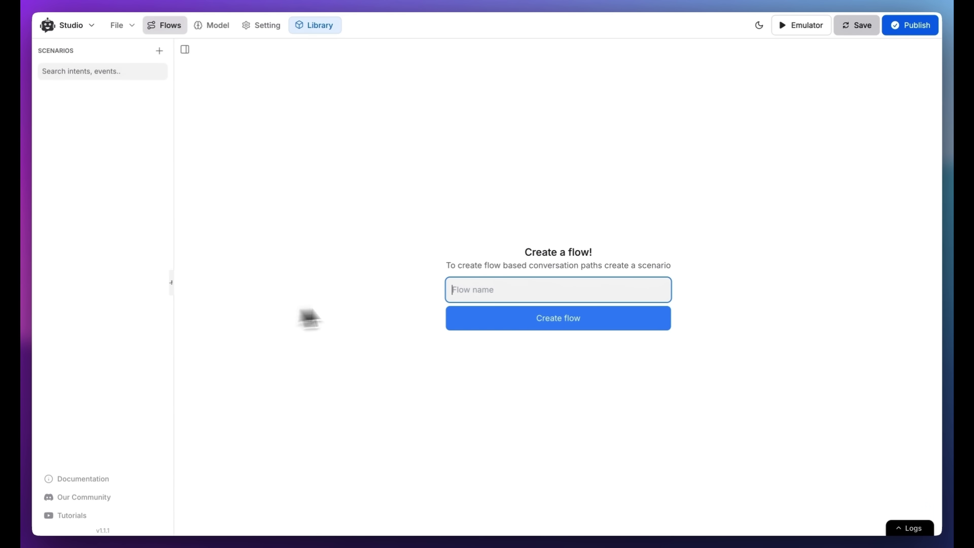
Create the Pabbly Connect flow and add an API call step named Pabbly
{"action": "left_click", "coordinate": [453, 303]}
{"action": "left_click", "coordinate": [147, 98]}
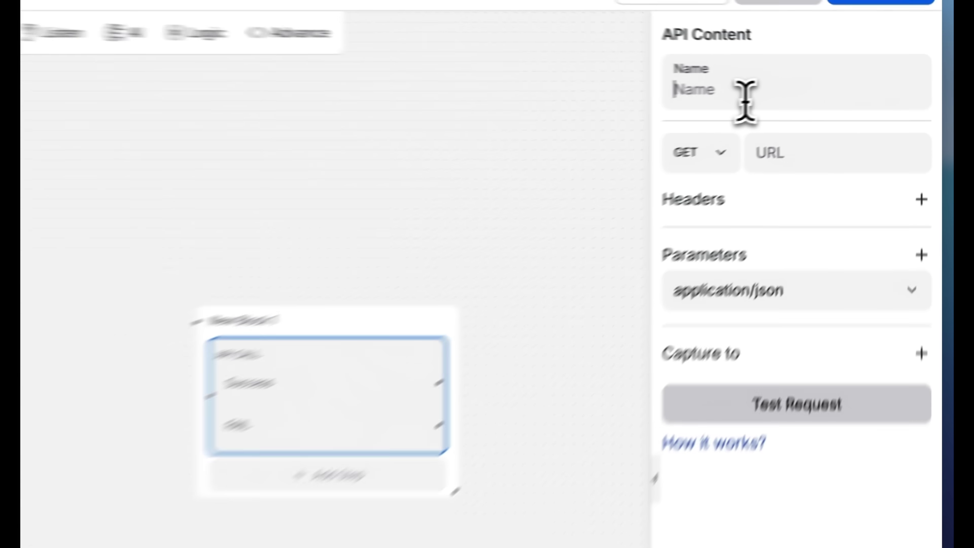
{"action": "type", "text": "Pabbly"}
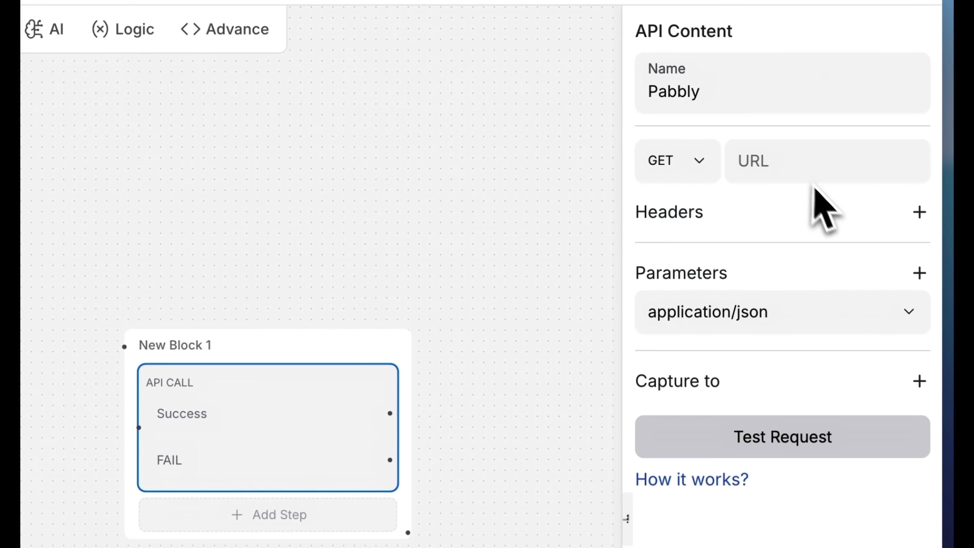
Set the API call method to POST and paste the Pabbly webhook URL into its URL field
{"action": "left_click", "coordinate": [696, 171]}
{"action": "left_click", "coordinate": [690, 239]}
{"action": "left_click", "coordinate": [775, 171]}
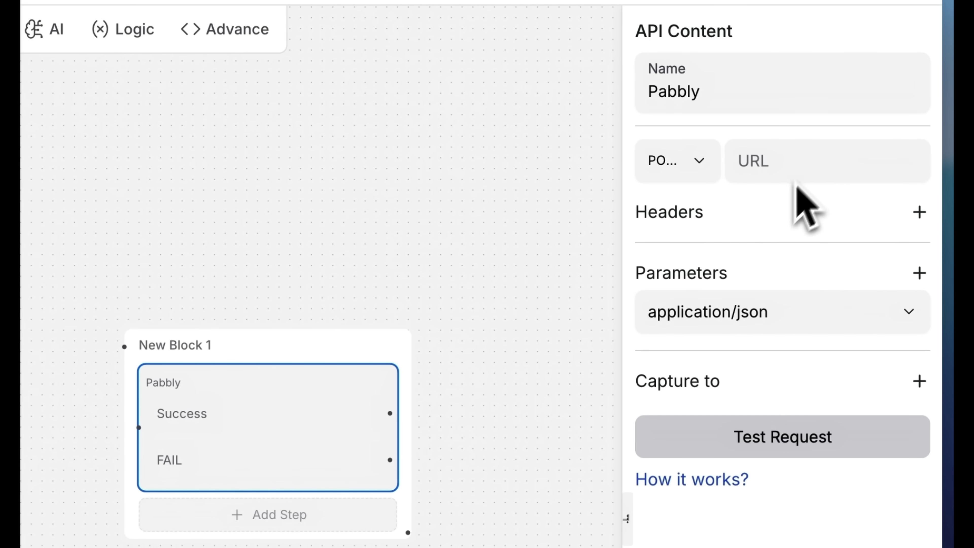
{"action": "left_click_drag", "start_coordinate": [627, 518], "coordinate": [416, 518]}
{"action": "key", "text": "ctrl+v"}
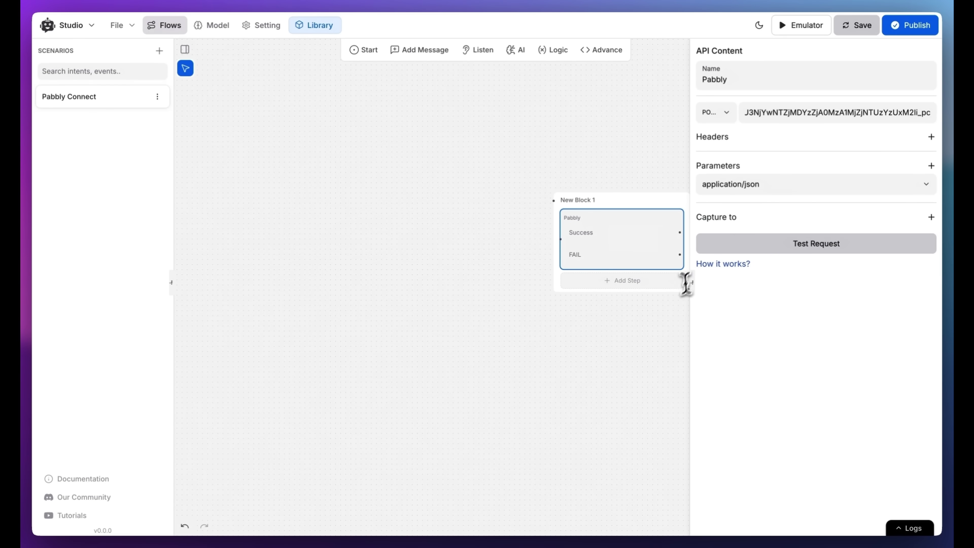
{"action": "left_click", "coordinate": [698, 297]}
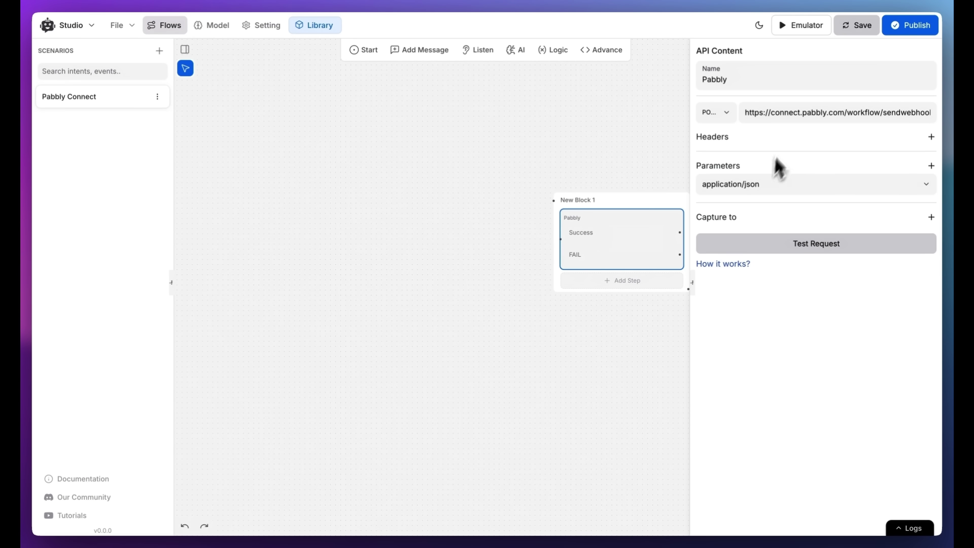
{"action": "left_click_drag", "start_coordinate": [692, 283], "coordinate": [767, 285]}
Add parameter rows to the Pabbly request and begin filling in the email key and its value
{"action": "left_click", "coordinate": [932, 166]}
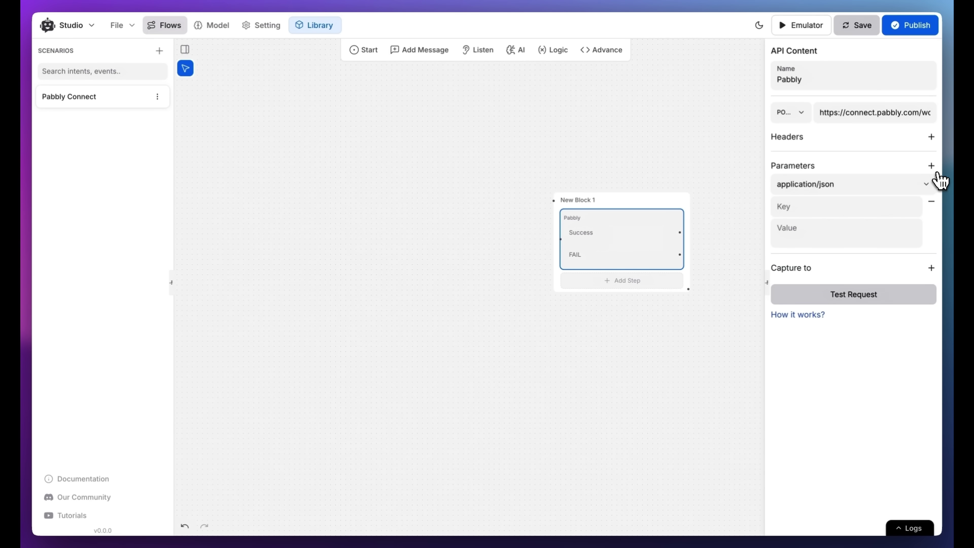
{"action": "left_click", "coordinate": [934, 170]}
{"action": "left_click", "coordinate": [935, 170]}
{"action": "left_click", "coordinate": [935, 170]}
{"action": "left_click", "coordinate": [931, 166]}
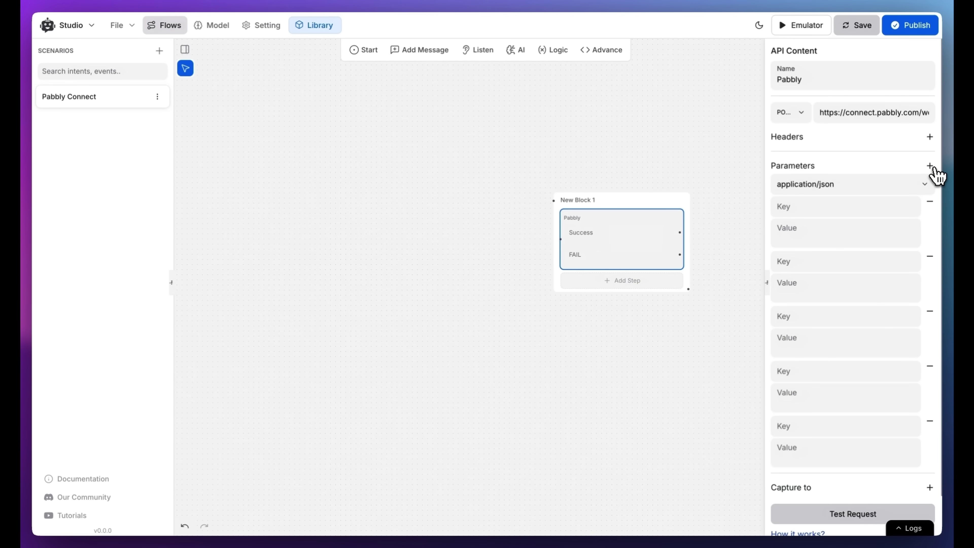
{"action": "left_click", "coordinate": [935, 169]}
{"action": "left_click", "coordinate": [839, 212]}
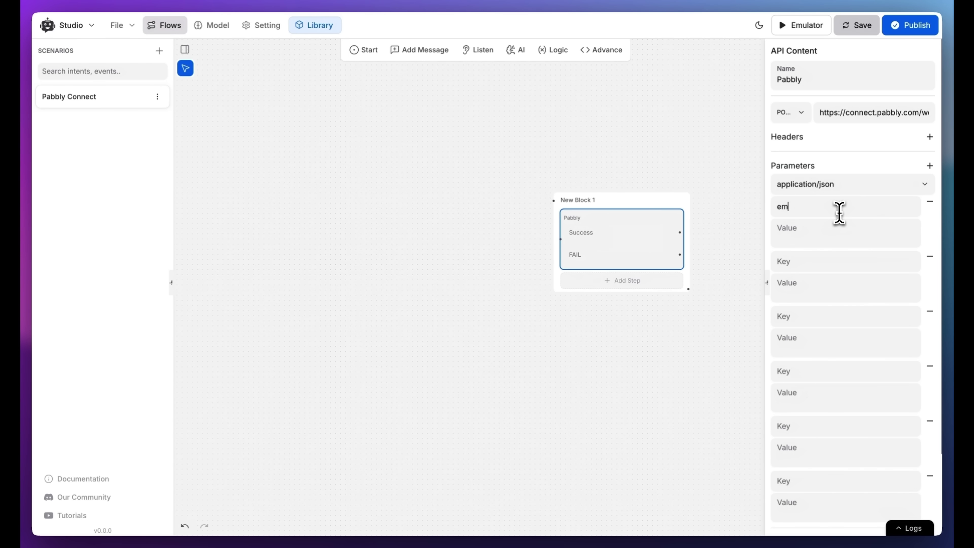
{"action": "left_click", "coordinate": [839, 225]}
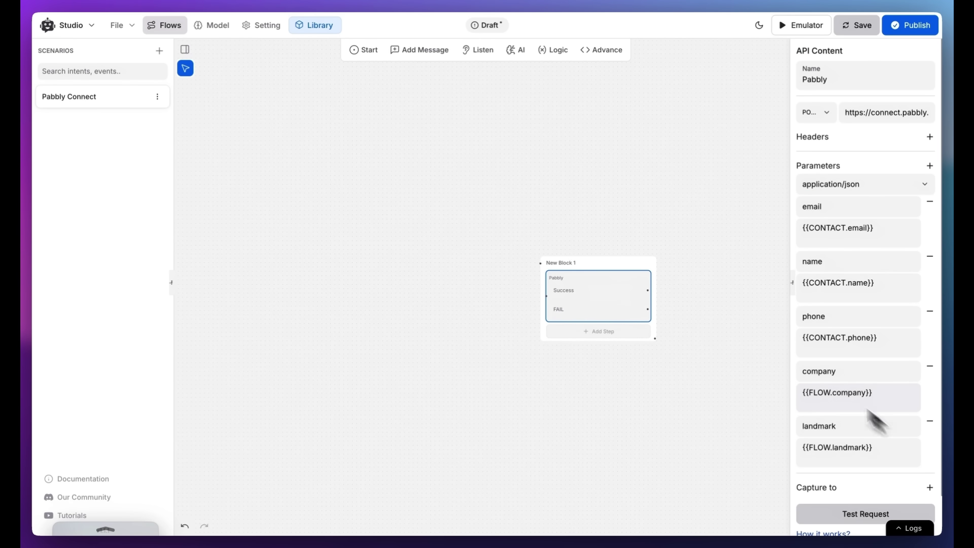
Add the FLOW.company and FLOW.landmark variables under Model > Variables, then return to the flow canvas
{"action": "left_click", "coordinate": [214, 34]}
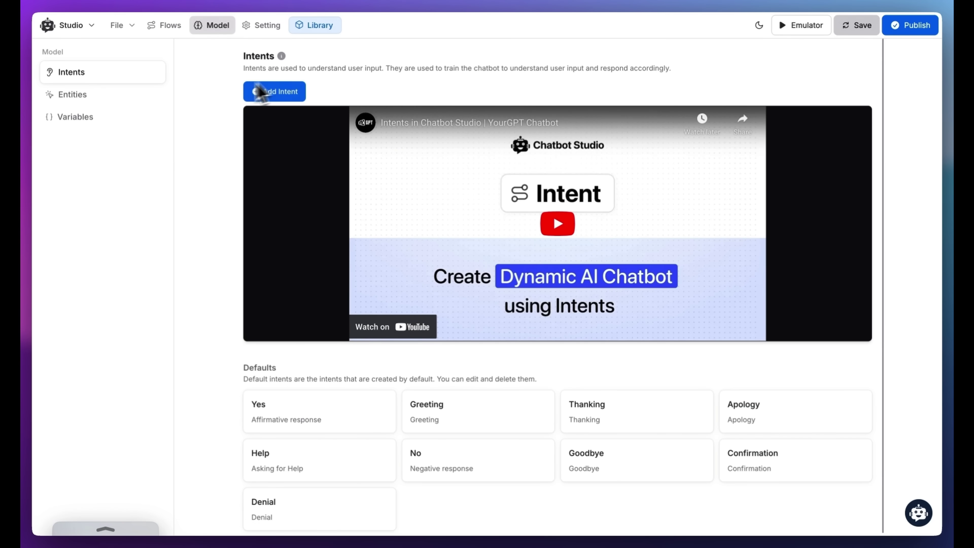
{"action": "left_click", "coordinate": [113, 122]}
{"action": "left_click", "coordinate": [838, 62]}
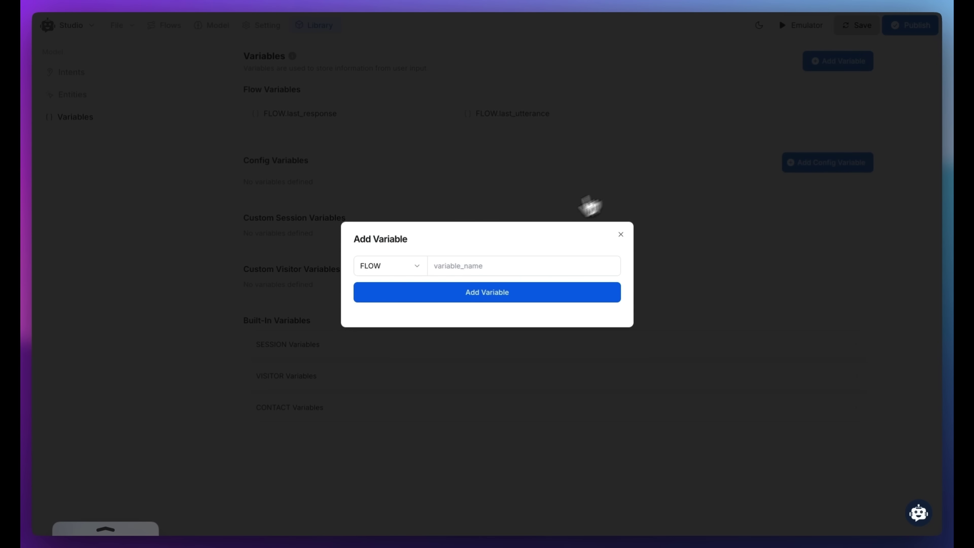
{"action": "left_click", "coordinate": [495, 265]}
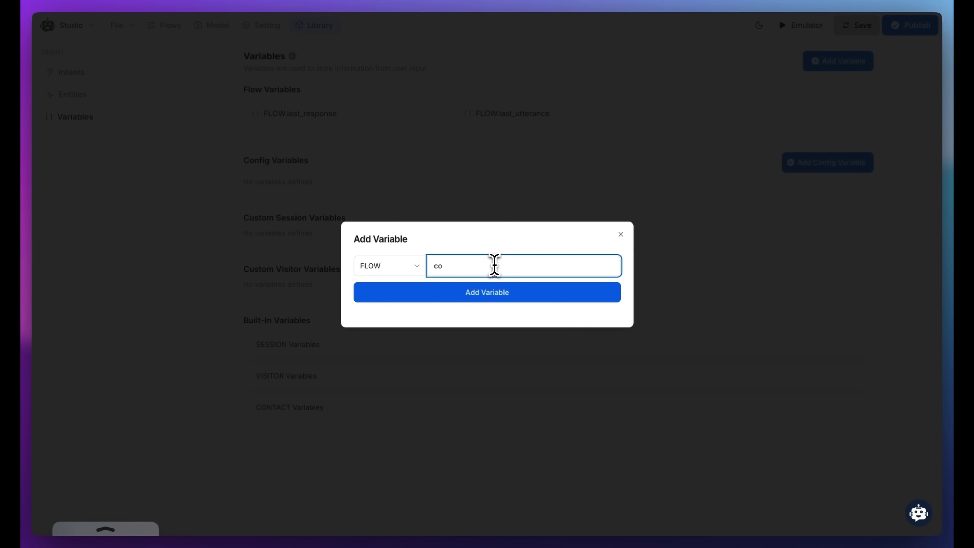
{"action": "left_click", "coordinate": [498, 298]}
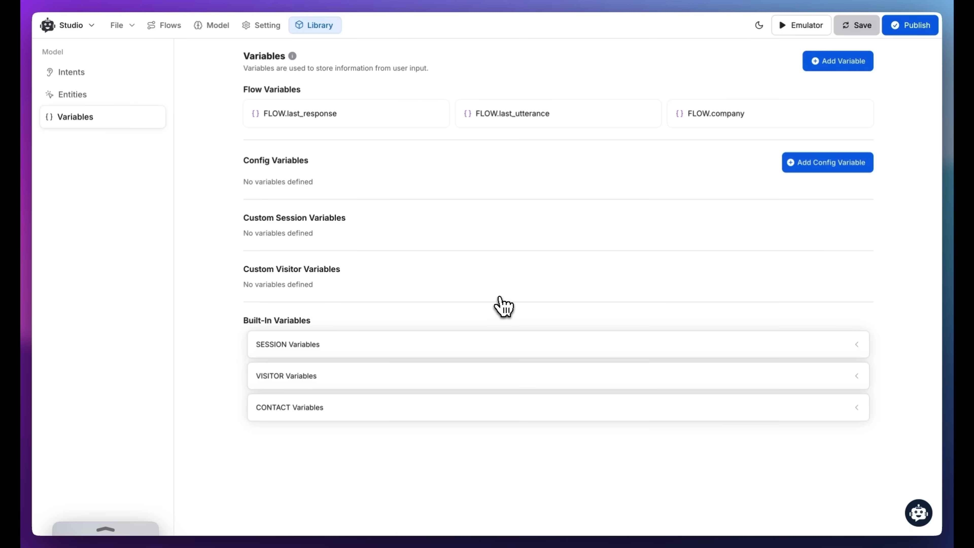
{"action": "left_click", "coordinate": [814, 64]}
{"action": "left_click", "coordinate": [515, 258]}
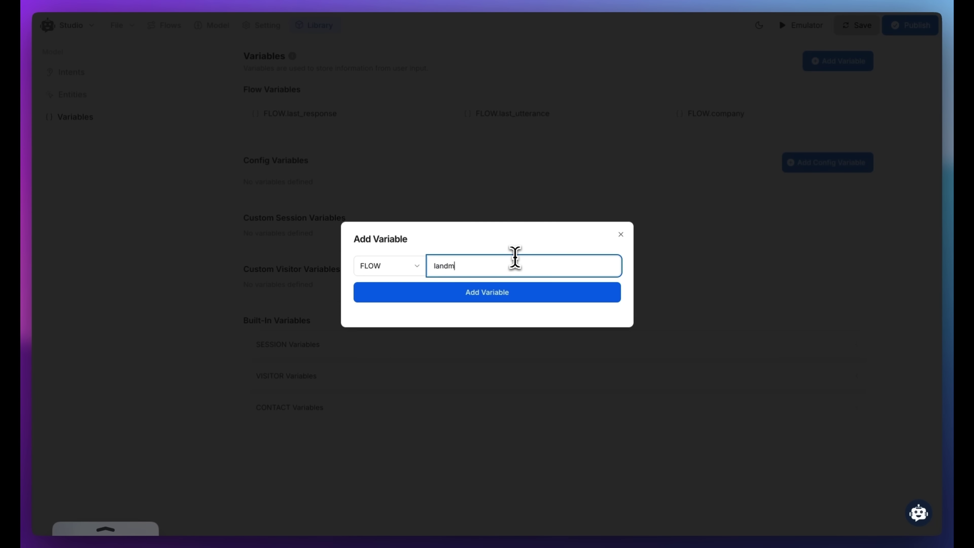
{"action": "left_click", "coordinate": [496, 295]}
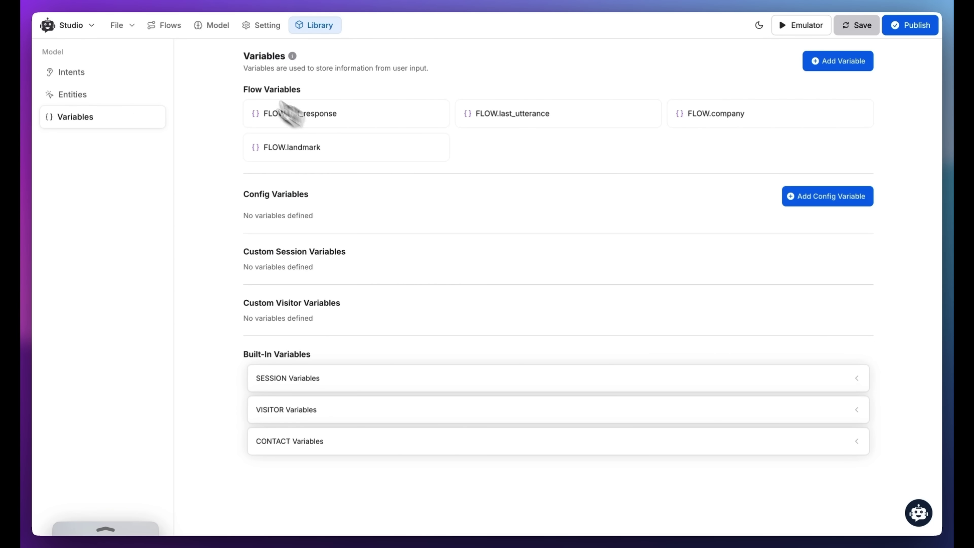
{"action": "left_click", "coordinate": [157, 30]}
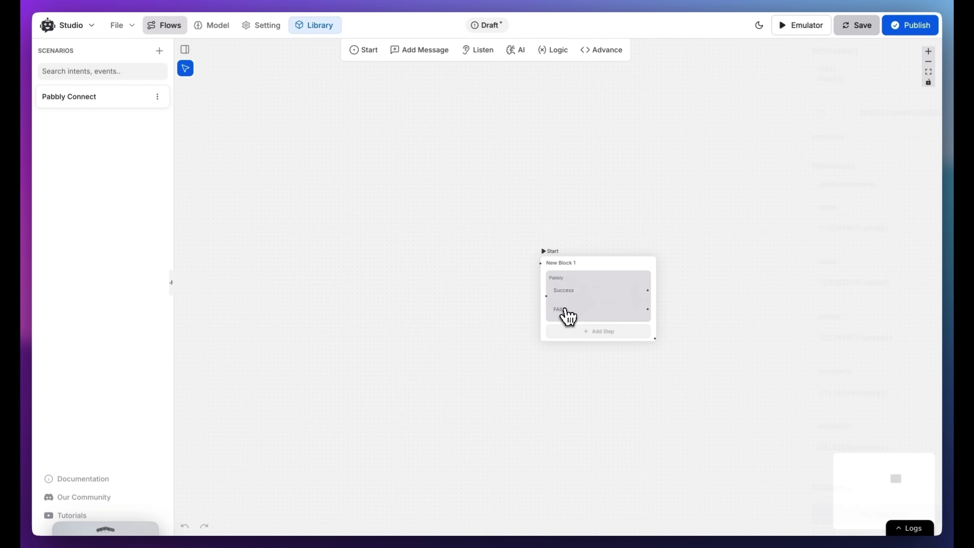
Store the name, email and phone captures in CONTACT.name, CONTACT.email and CONTACT.phone
{"action": "left_click", "coordinate": [569, 317]}
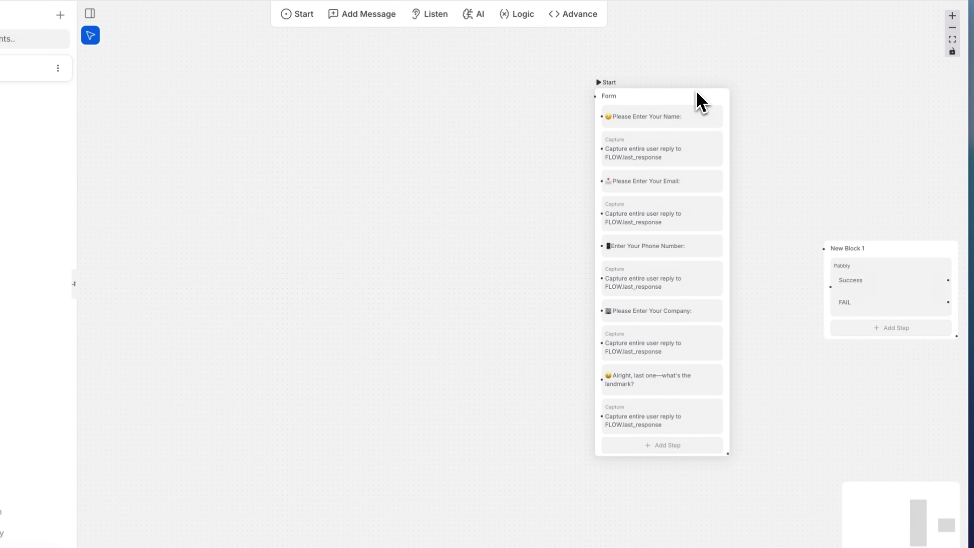
{"action": "left_click", "coordinate": [665, 155]}
{"action": "left_click", "coordinate": [824, 115]}
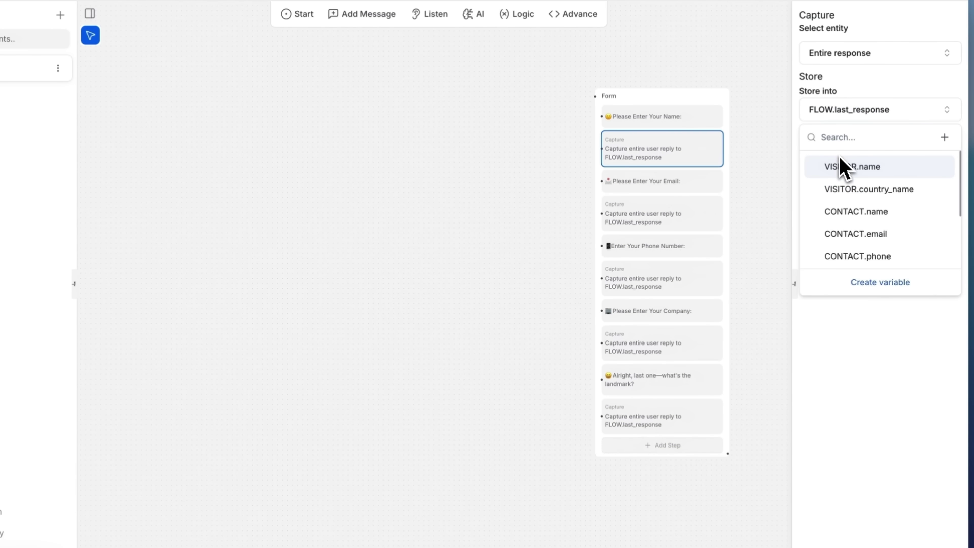
{"action": "left_click", "coordinate": [853, 211]}
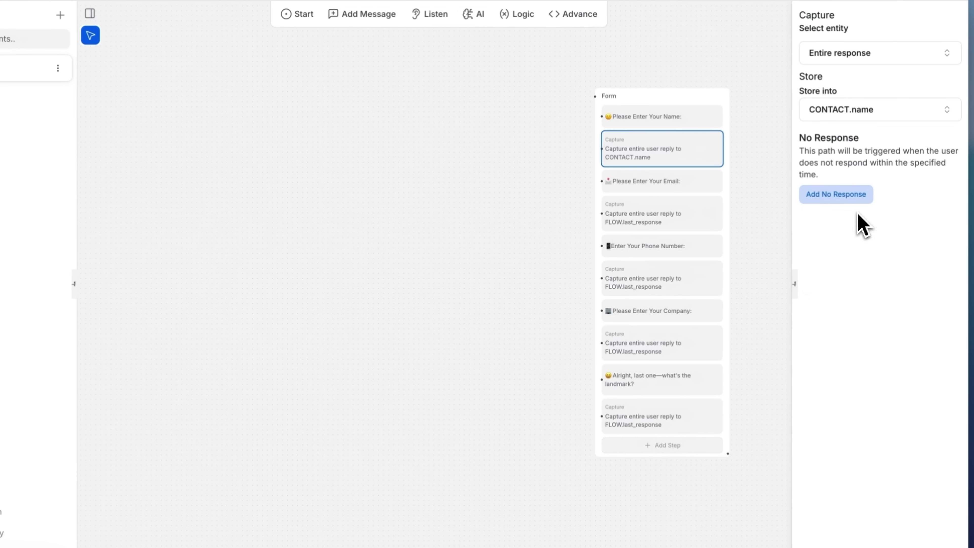
{"action": "left_click", "coordinate": [692, 210]}
{"action": "left_click", "coordinate": [861, 113]}
{"action": "left_click", "coordinate": [868, 234]}
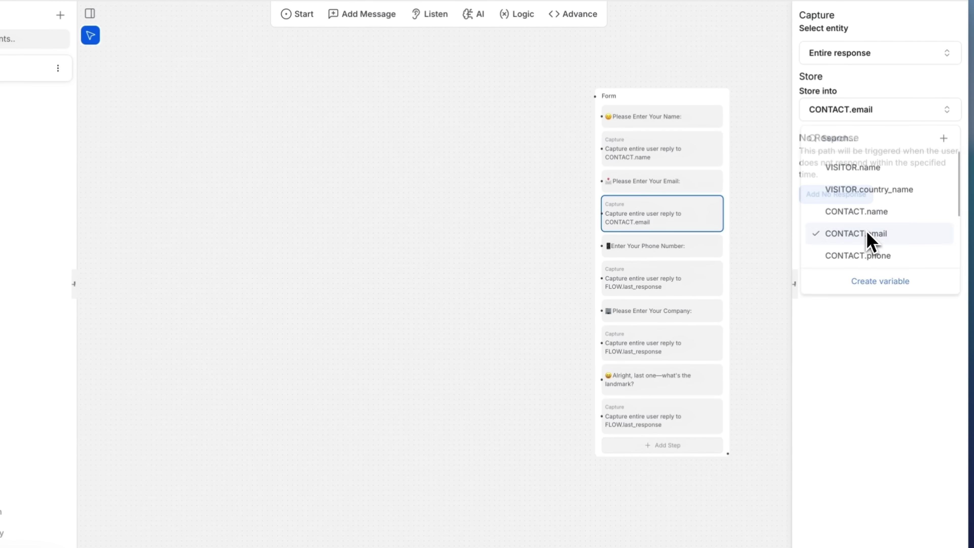
{"action": "left_click", "coordinate": [702, 284]}
{"action": "left_click", "coordinate": [844, 112]}
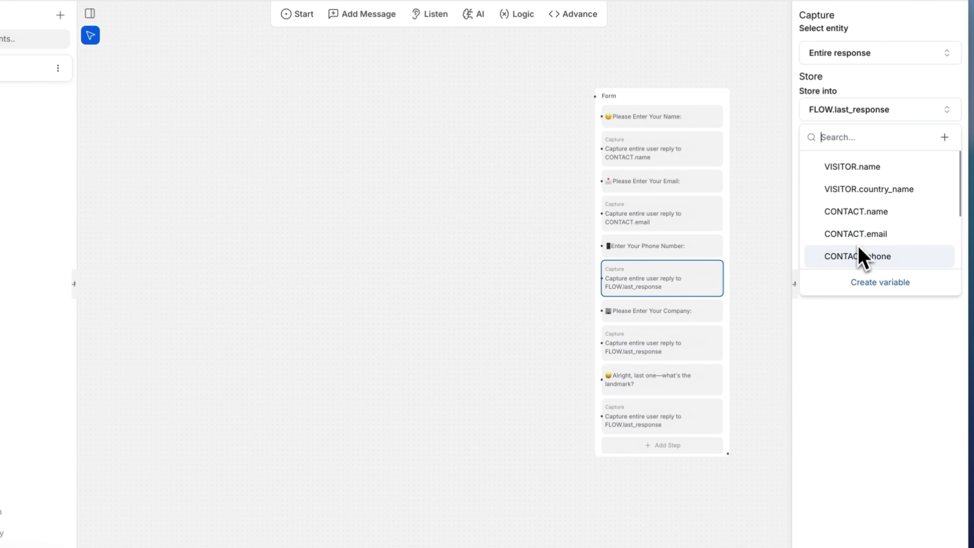
{"action": "left_click", "coordinate": [859, 256]}
Store the company and landmark captures in FLOW.company and FLOW.landmark
{"action": "left_click", "coordinate": [664, 342]}
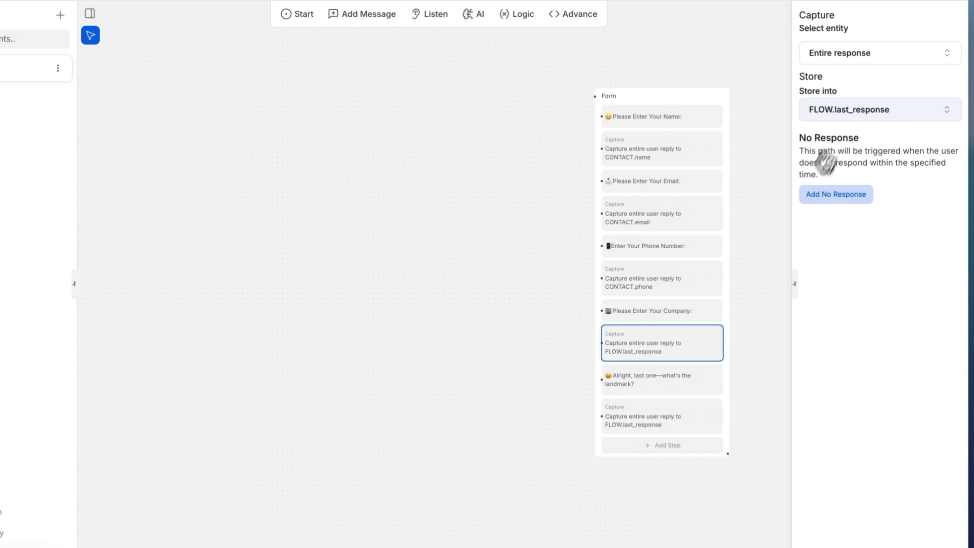
{"action": "left_click", "coordinate": [852, 111]}
{"action": "scroll", "coordinate": [844, 250], "scroll_direction": "down", "scroll_amount": 1}
{"action": "type", "text": "Fl"}
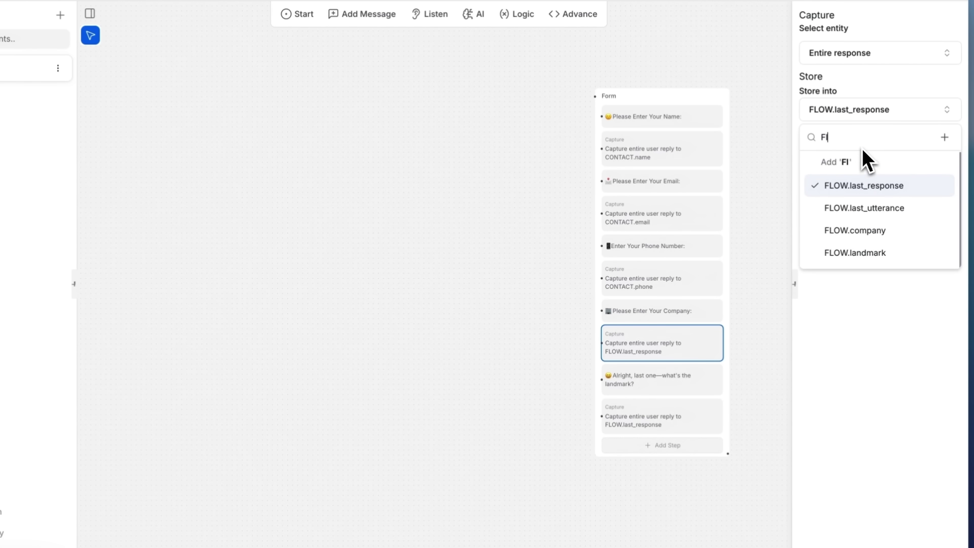
{"action": "type", "text": "ow.c"}
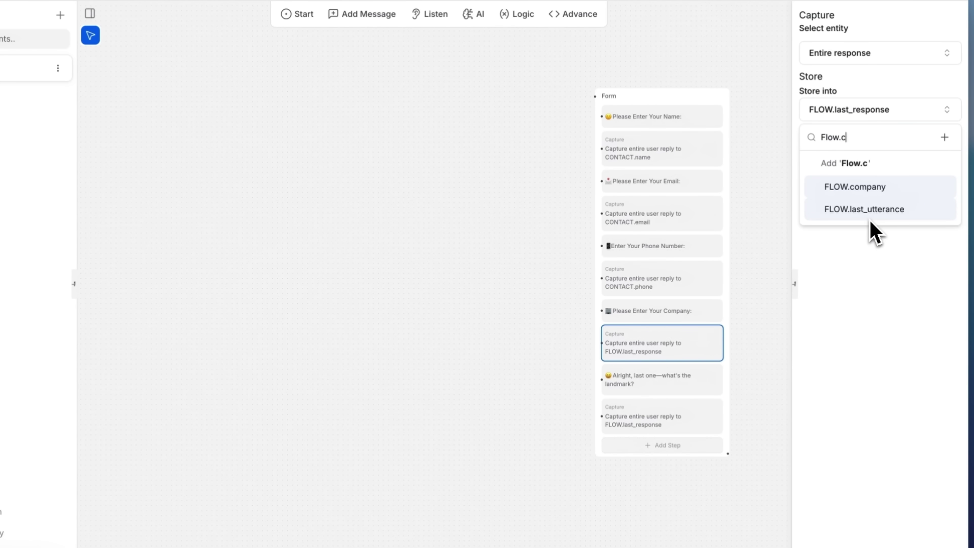
{"action": "key", "text": "Return"}
{"action": "left_click", "coordinate": [672, 418]}
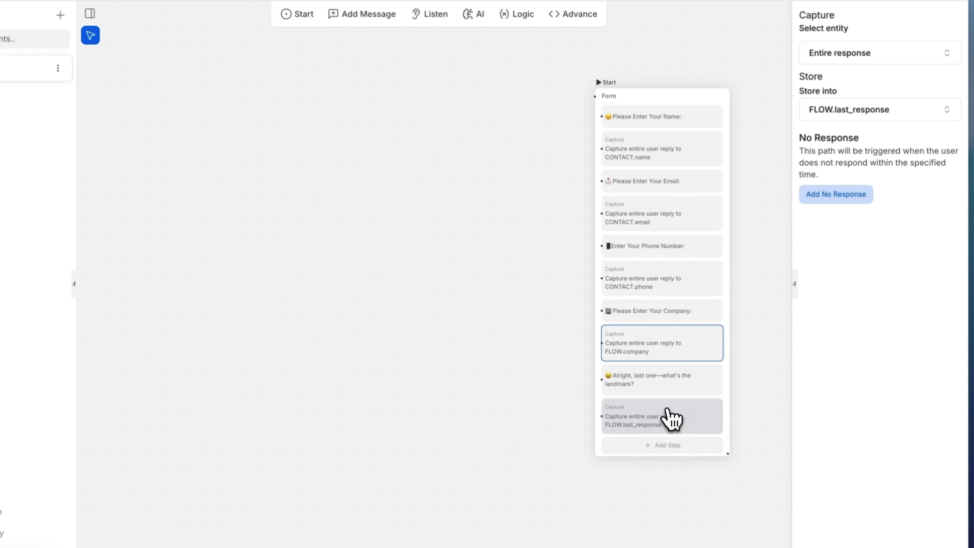
{"action": "left_click", "coordinate": [882, 111]}
{"action": "type", "text": "FL"}
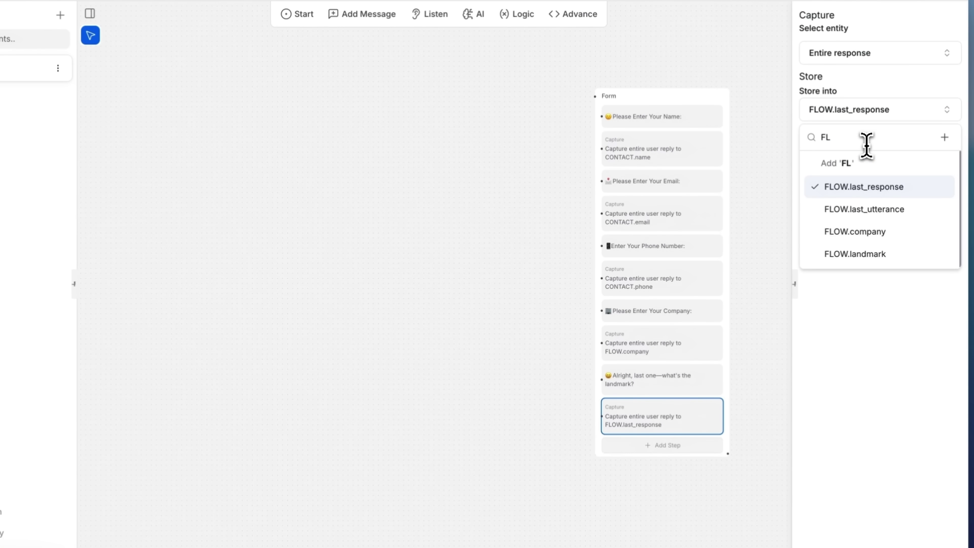
{"action": "left_click", "coordinate": [859, 254]}
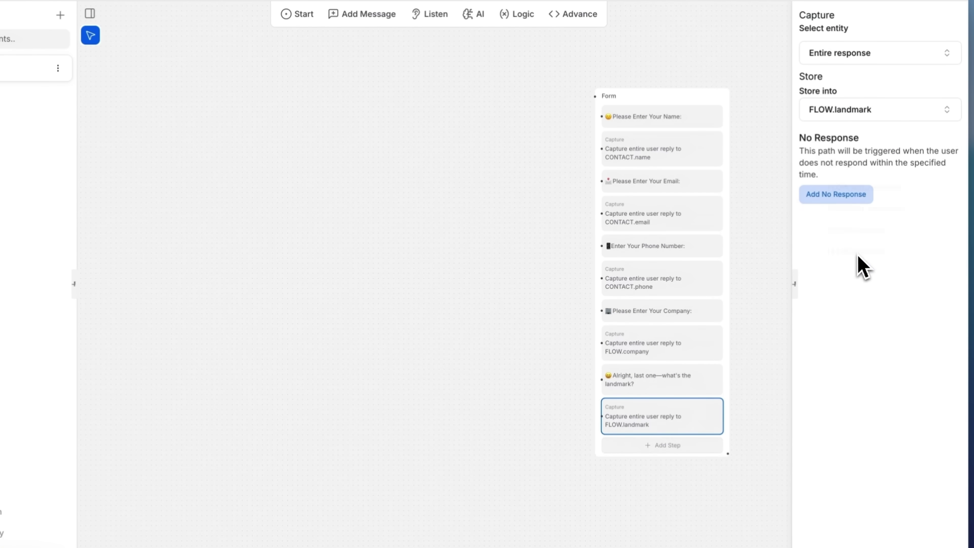
{"action": "left_click", "coordinate": [549, 304]}
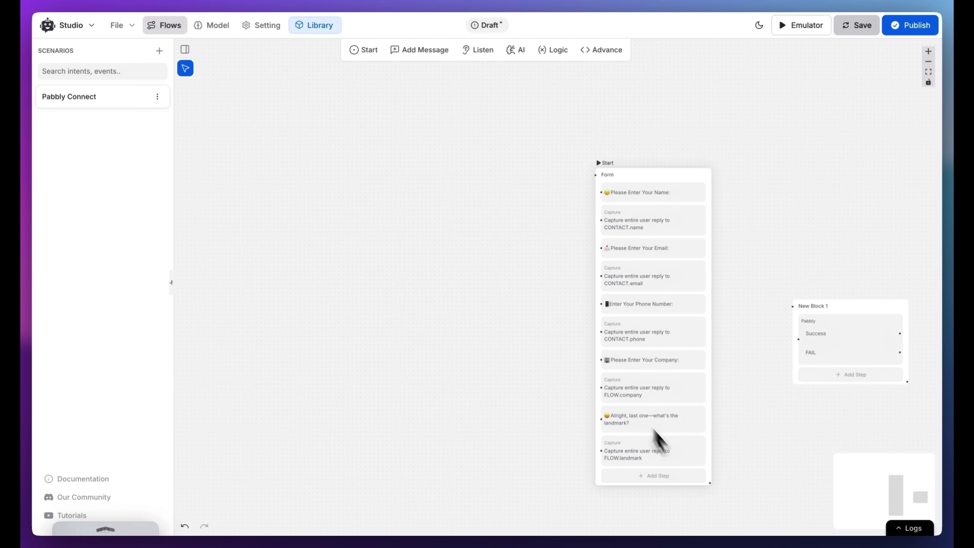
Link the Form block to New Block 1 and add an event trigger set to New session
{"action": "left_click_drag", "start_coordinate": [710, 483], "coordinate": [791, 307]}
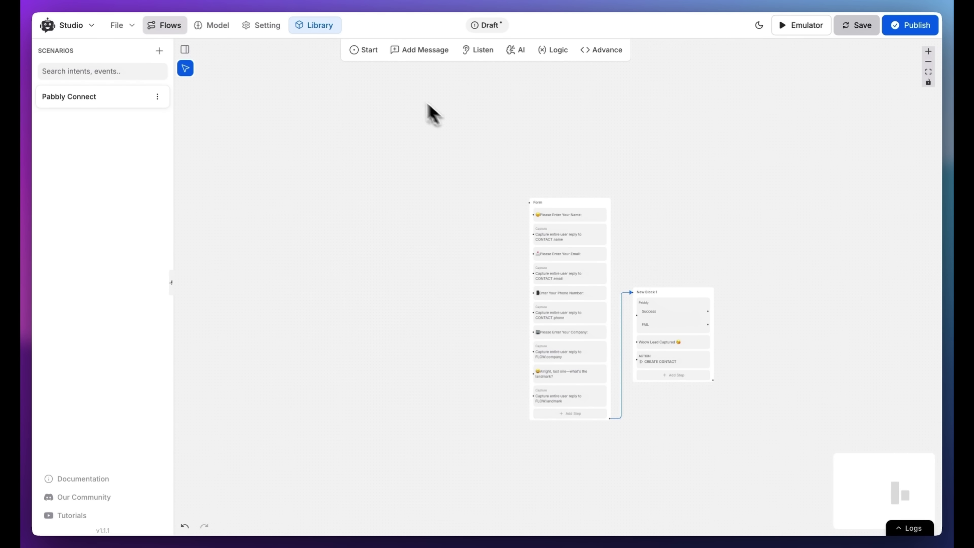
{"action": "left_click", "coordinate": [363, 49]}
{"action": "left_click_drag", "start_coordinate": [365, 96], "coordinate": [387, 191]}
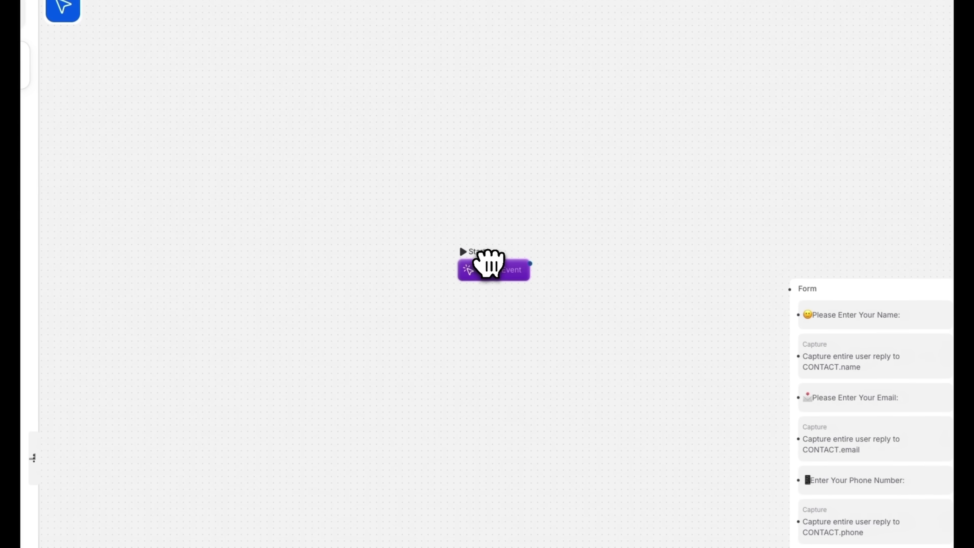
{"action": "left_click", "coordinate": [863, 81]}
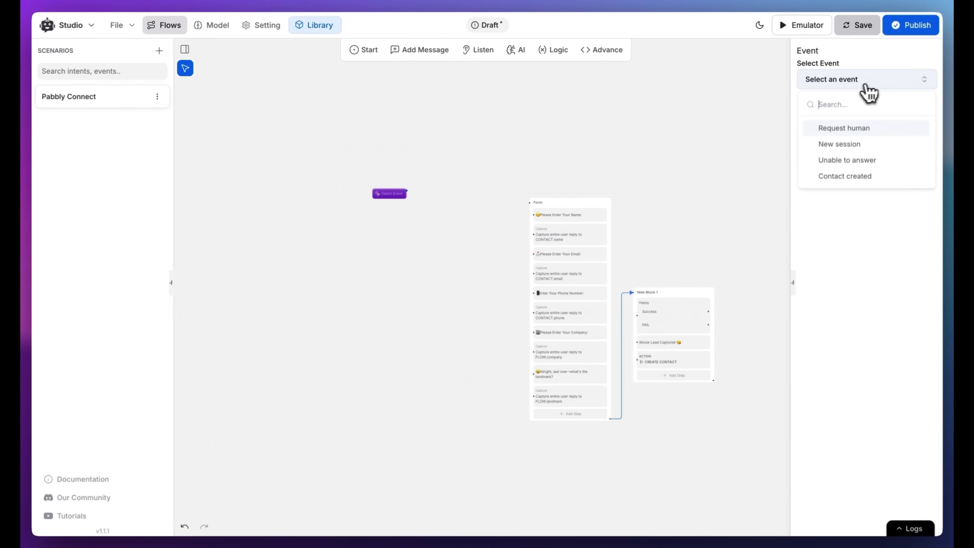
{"action": "left_click", "coordinate": [853, 151]}
{"action": "left_click", "coordinate": [449, 159]}
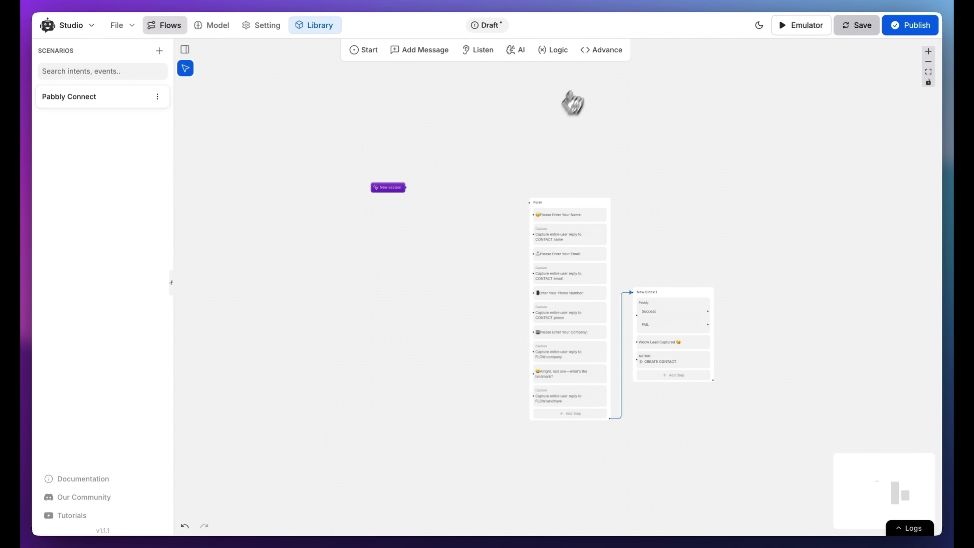
Add a condition named Contact Created that checks whether SESSION.contact_id is empty
{"action": "left_click_drag", "start_coordinate": [466, 186], "coordinate": [467, 188]}
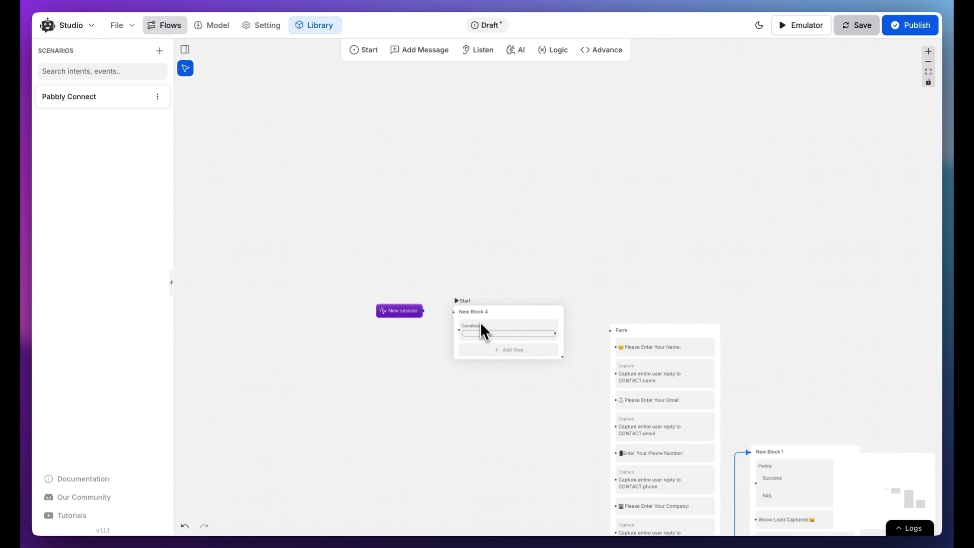
{"action": "left_click", "coordinate": [485, 333]}
{"action": "left_click", "coordinate": [831, 94]}
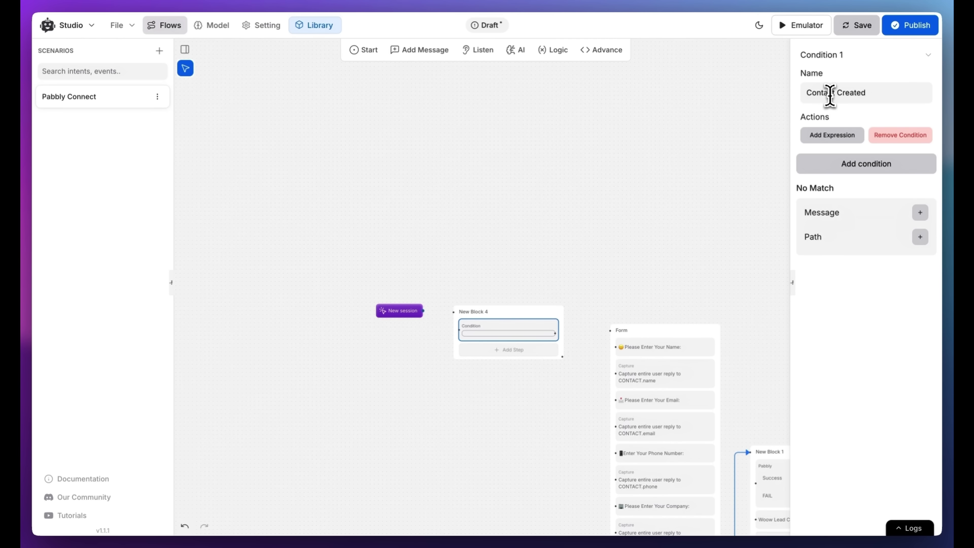
{"action": "left_click", "coordinate": [833, 135]}
{"action": "left_click", "coordinate": [821, 158]}
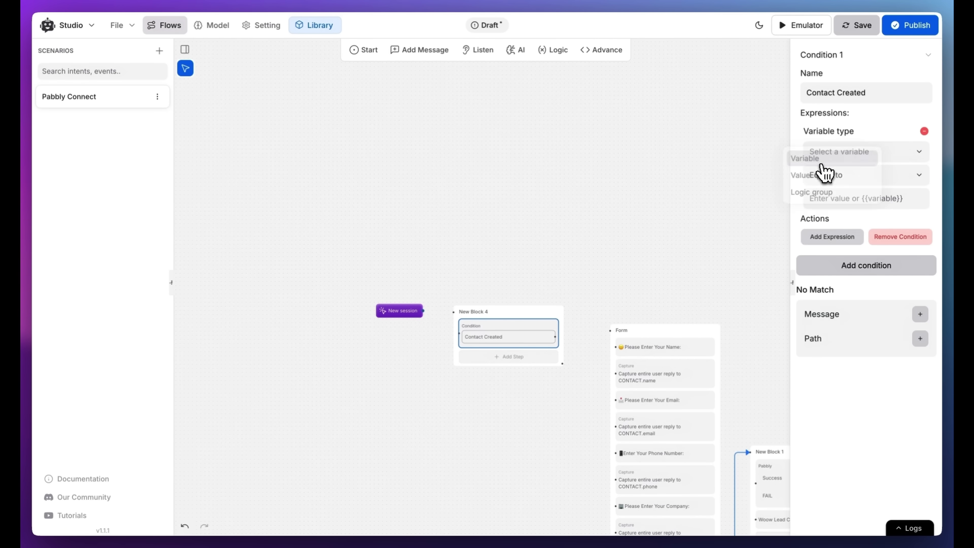
{"action": "left_click", "coordinate": [853, 153]}
{"action": "scroll", "coordinate": [858, 227], "scroll_direction": "down", "scroll_amount": 10}
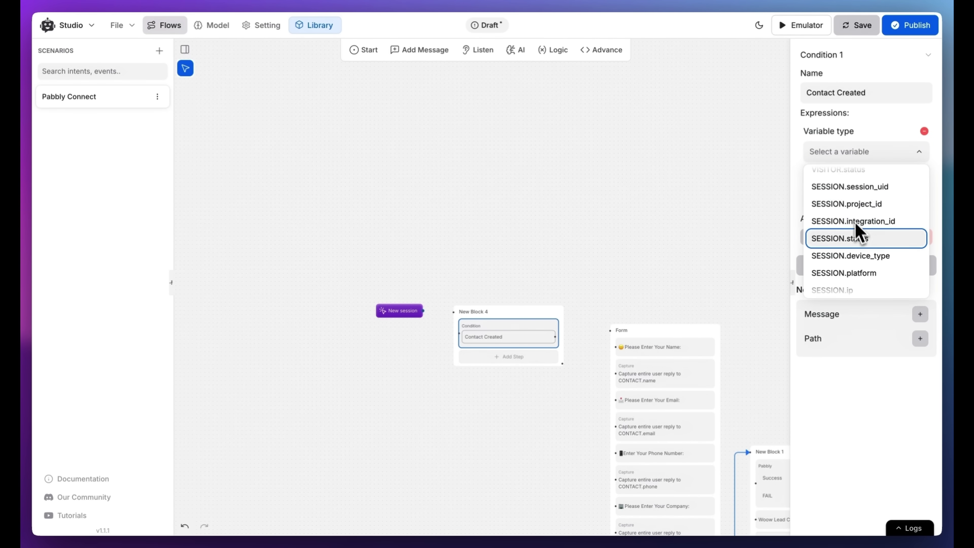
{"action": "left_click", "coordinate": [858, 259]}
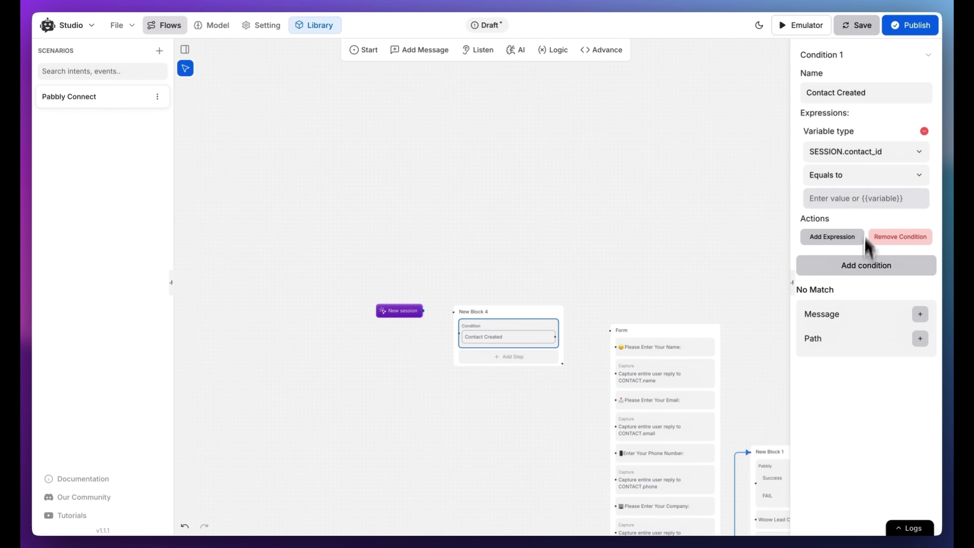
{"action": "left_click", "coordinate": [875, 177]}
{"action": "scroll", "coordinate": [867, 248], "scroll_direction": "down", "scroll_amount": 4}
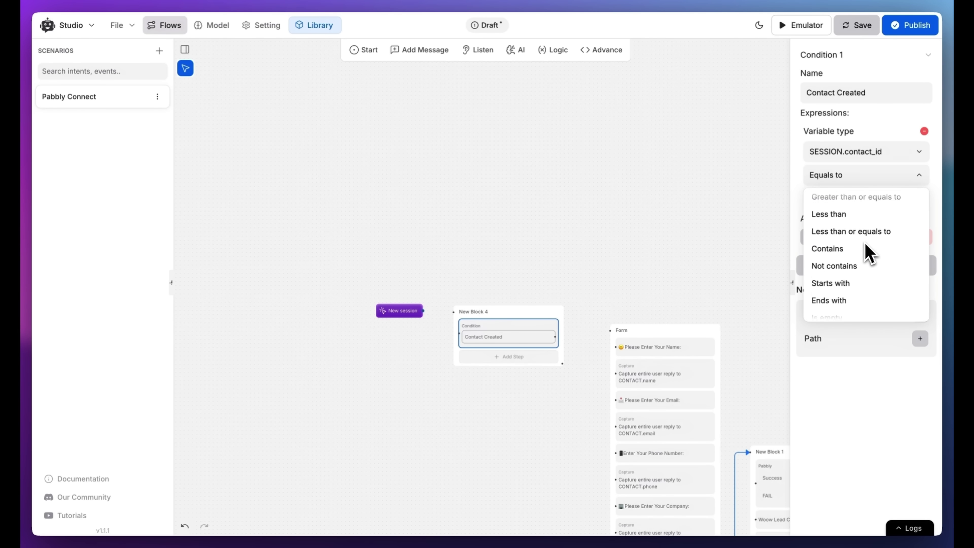
{"action": "left_click", "coordinate": [842, 292]}
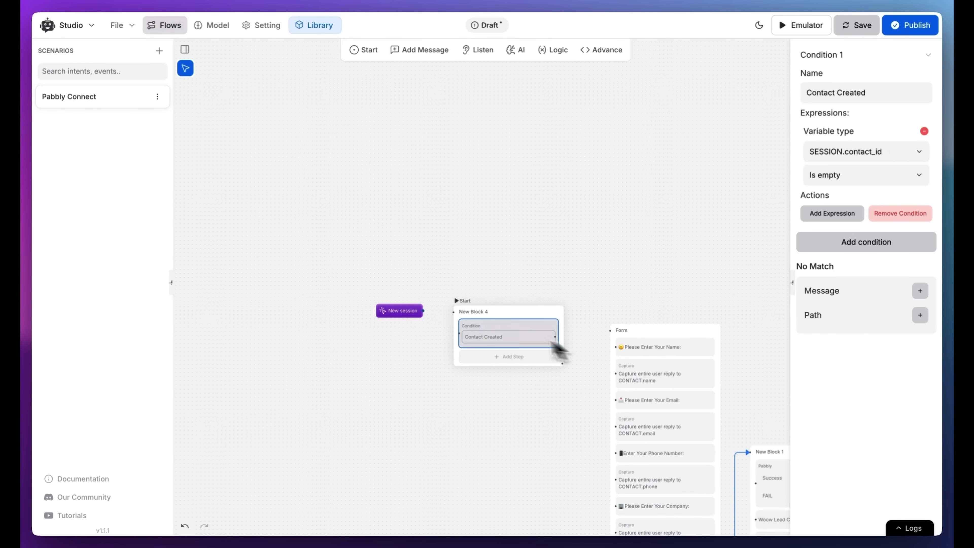
Wire New session into the Contact Created condition and its branch into the Form block
{"action": "left_click_drag", "start_coordinate": [424, 311], "coordinate": [460, 313]}
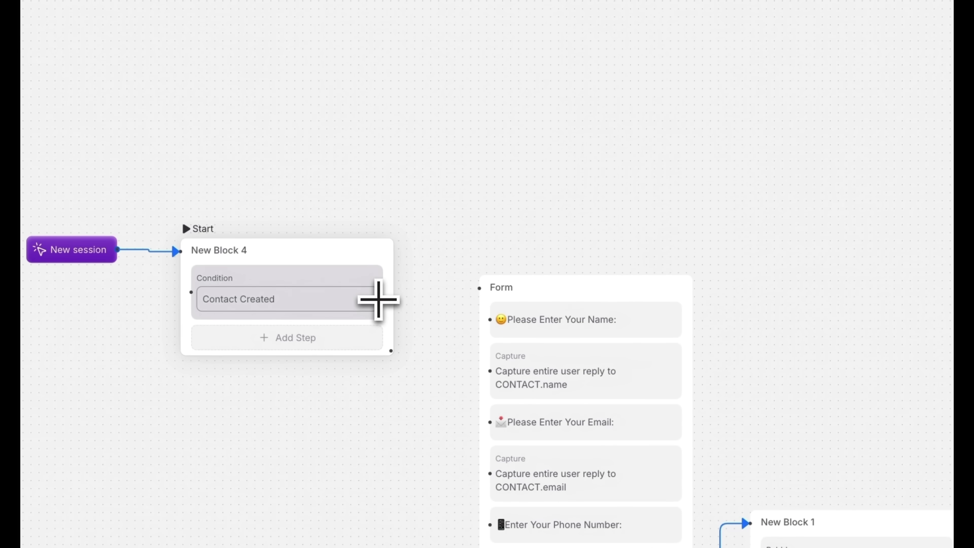
{"action": "left_click_drag", "start_coordinate": [506, 357], "coordinate": [541, 358]}
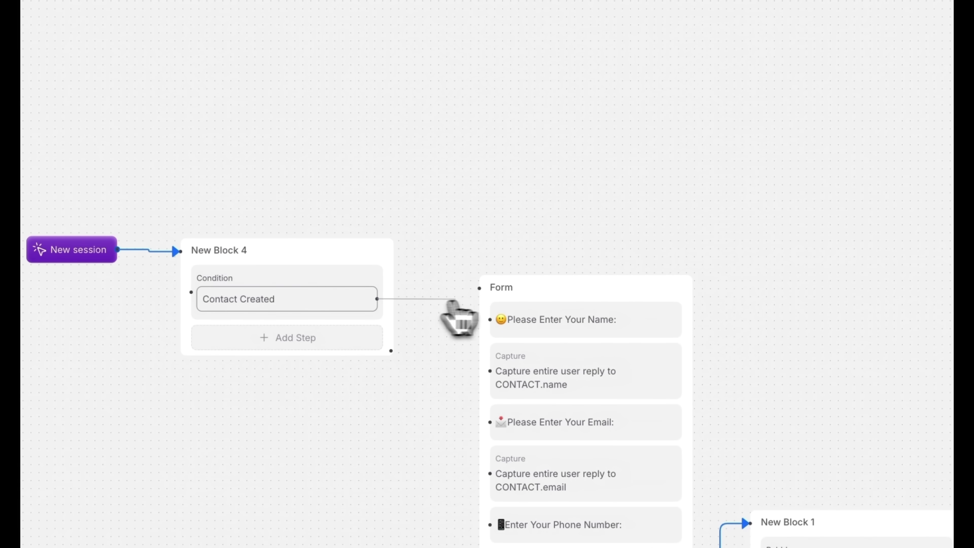
{"action": "left_click_drag", "start_coordinate": [455, 299], "coordinate": [489, 298]}
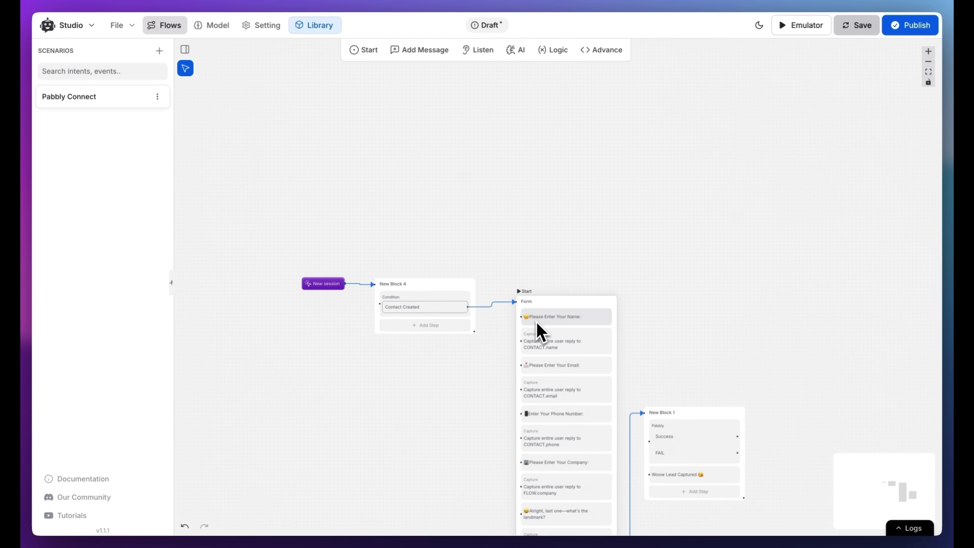
Add an action step to New Block 1 and set its type to Create Contact
{"action": "left_click", "coordinate": [601, 50]}
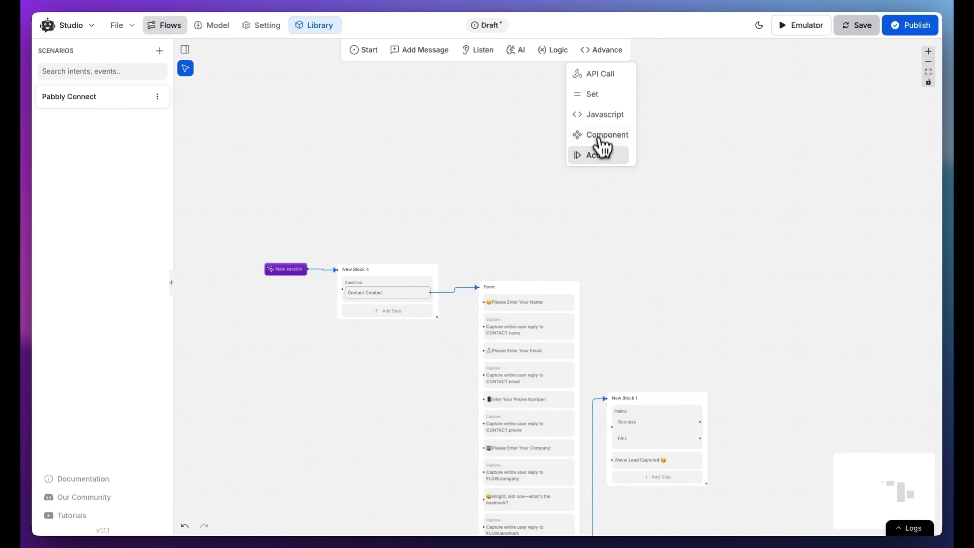
{"action": "left_click_drag", "start_coordinate": [601, 143], "coordinate": [648, 454]}
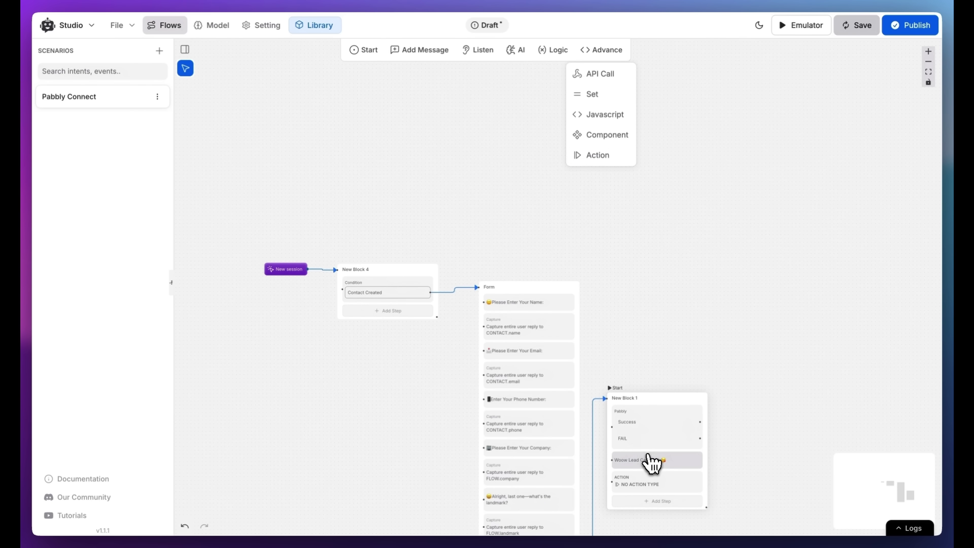
{"action": "left_click", "coordinate": [657, 480]}
{"action": "left_click", "coordinate": [833, 86]}
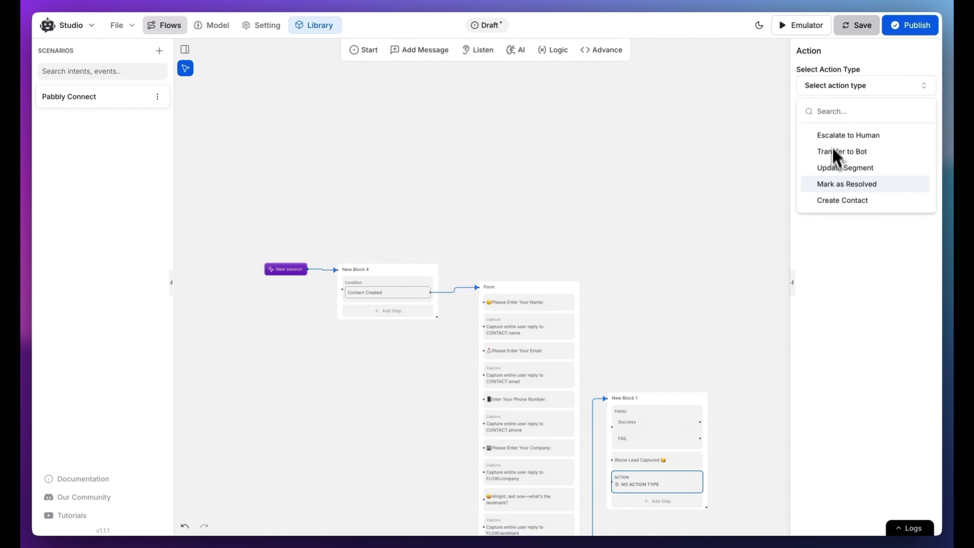
{"action": "left_click", "coordinate": [833, 200]}
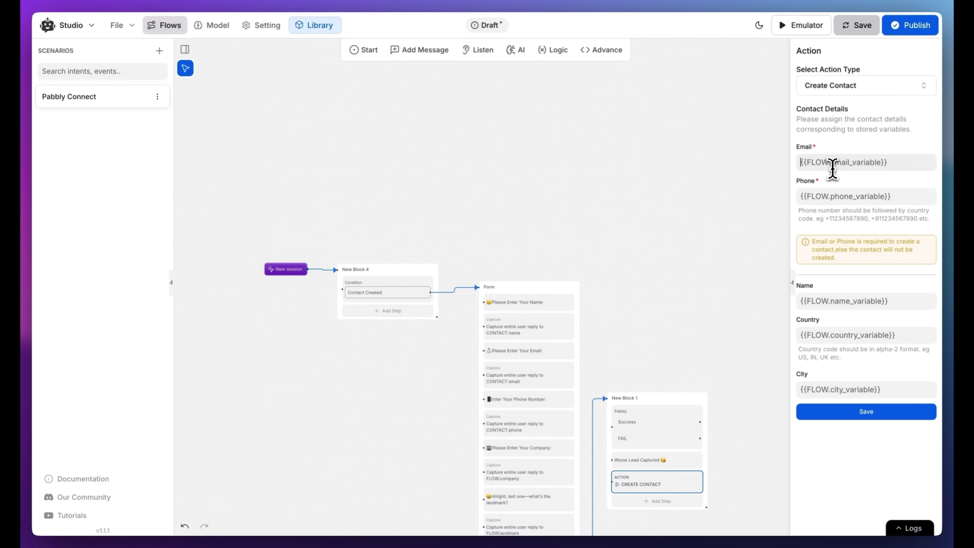
Map Email to {{CONTACT.email}} and Phone to {{CONTACT.phone}}, then save the action
{"action": "type", "text": "{{"}
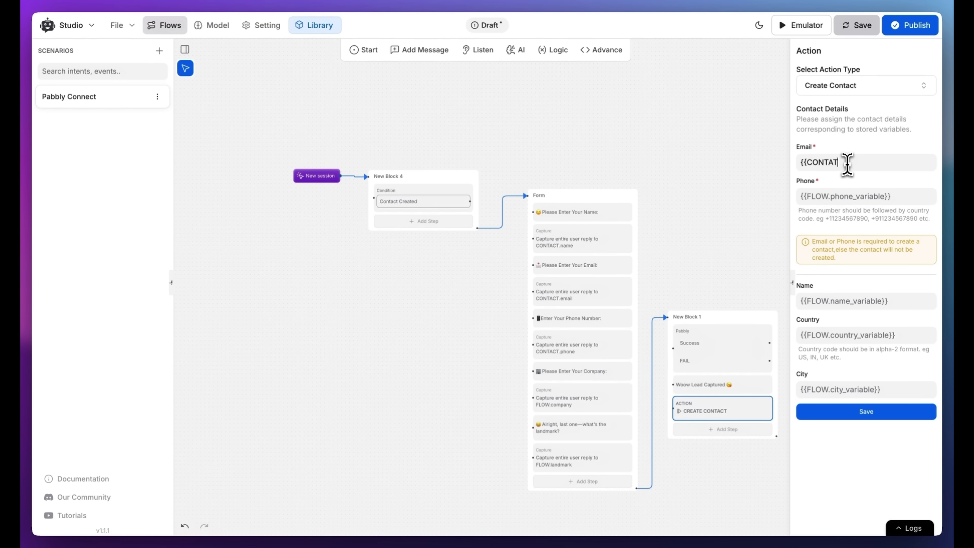
{"action": "type", "text": "CONTACT"}
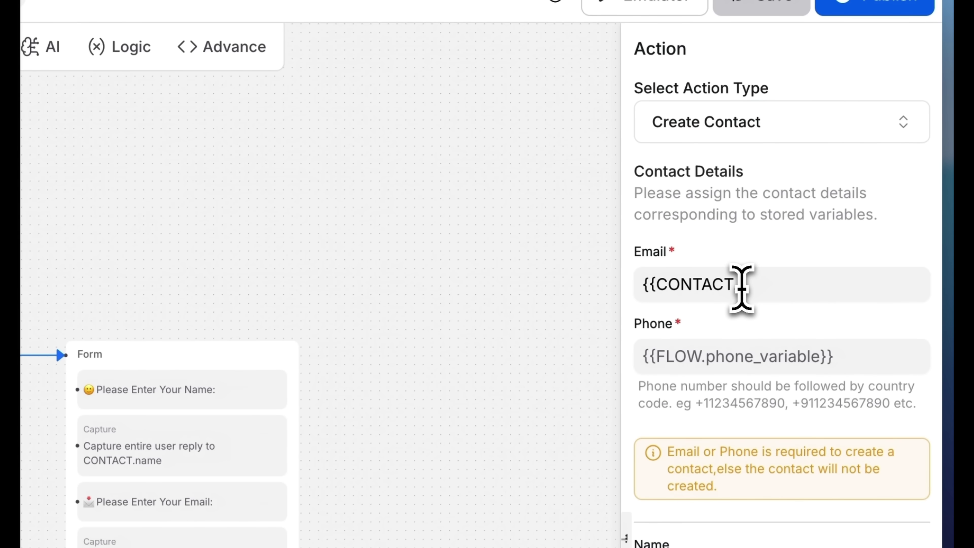
{"action": "type", "text": ".email"}
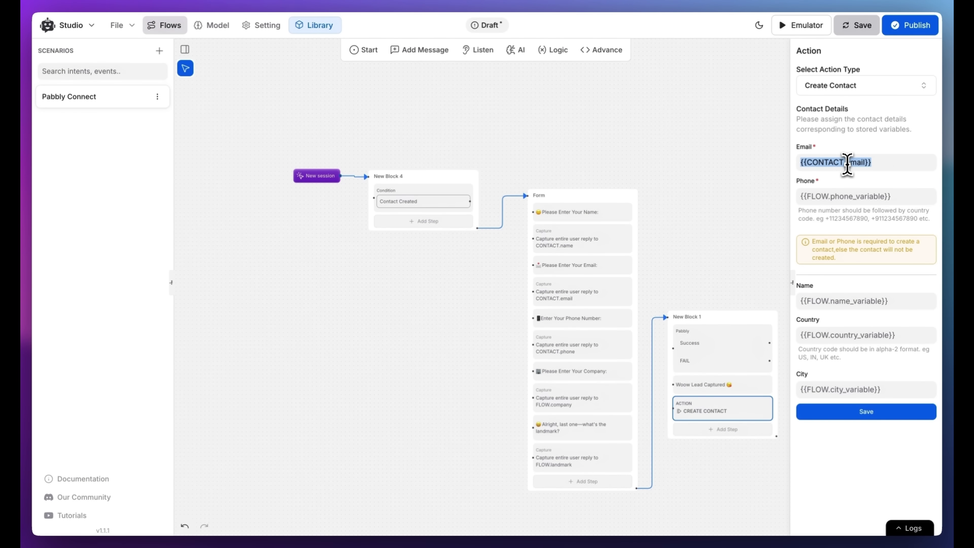
{"action": "left_click", "coordinate": [848, 196]}
{"action": "double_click", "coordinate": [852, 196]}
{"action": "type", "text": "phone"}
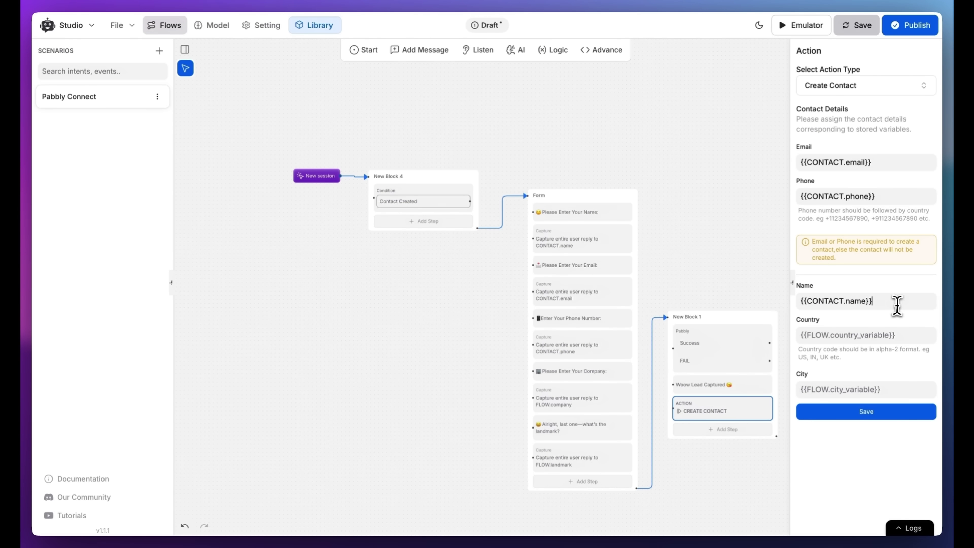
{"action": "left_click", "coordinate": [884, 414]}
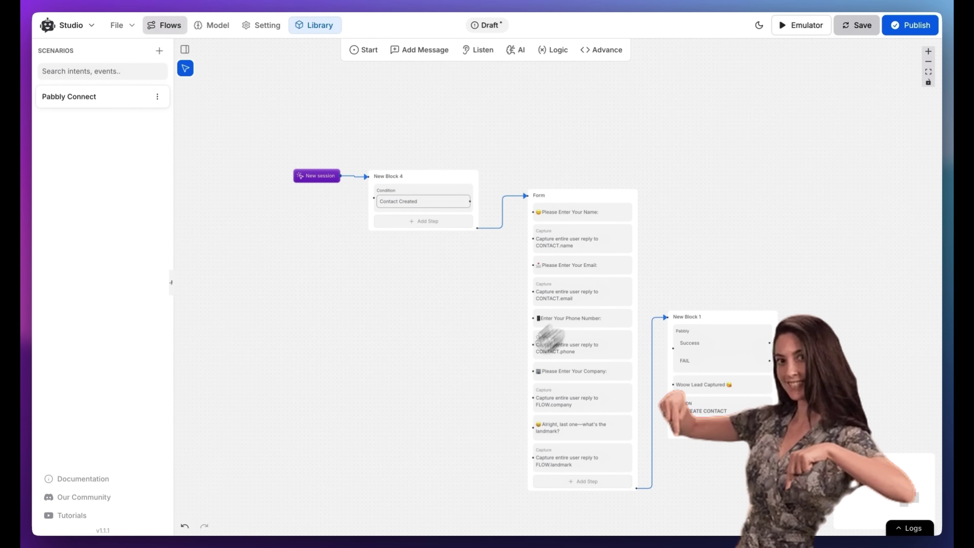
Publish the Pabbly Connect flow with 'v' as the version name
{"action": "left_click", "coordinate": [910, 26]}
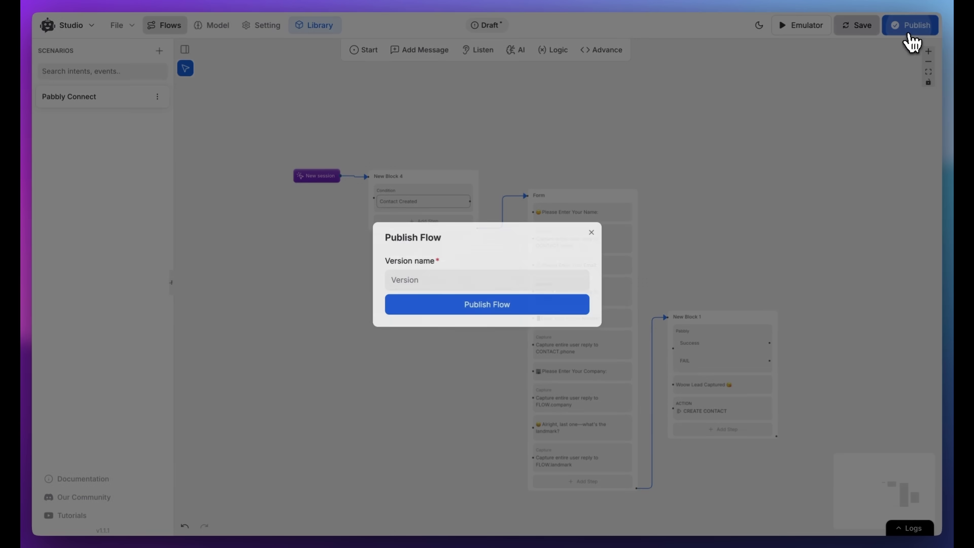
{"action": "left_click", "coordinate": [445, 278]}
{"action": "type", "text": "v1.0"}
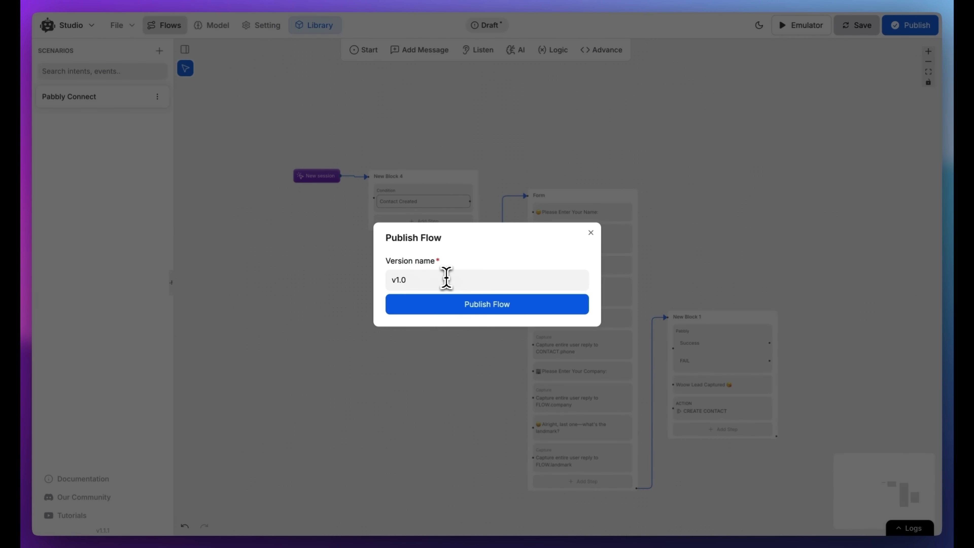
{"action": "left_click", "coordinate": [445, 305]}
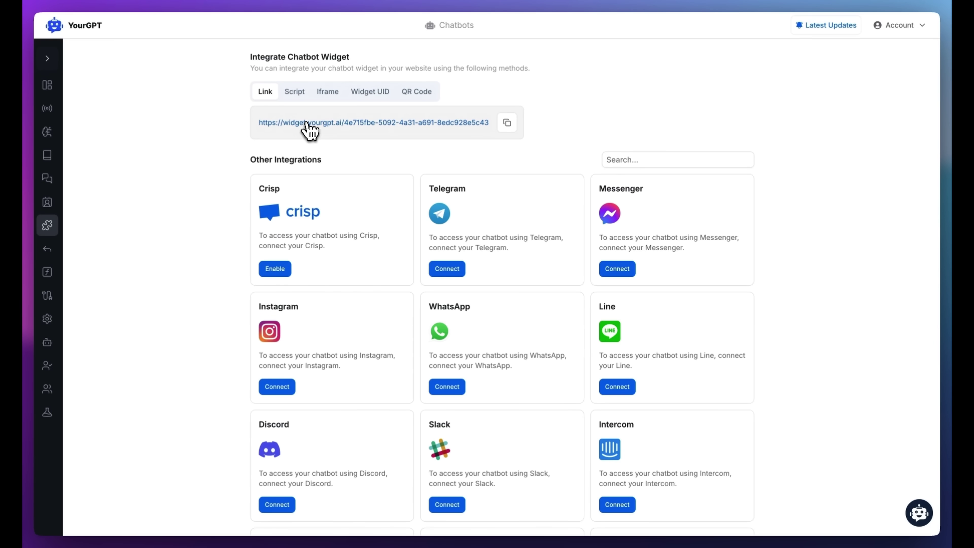
Open the published chatbot and answer with the test lead's name and e-mail address
{"action": "left_click", "coordinate": [309, 128]}
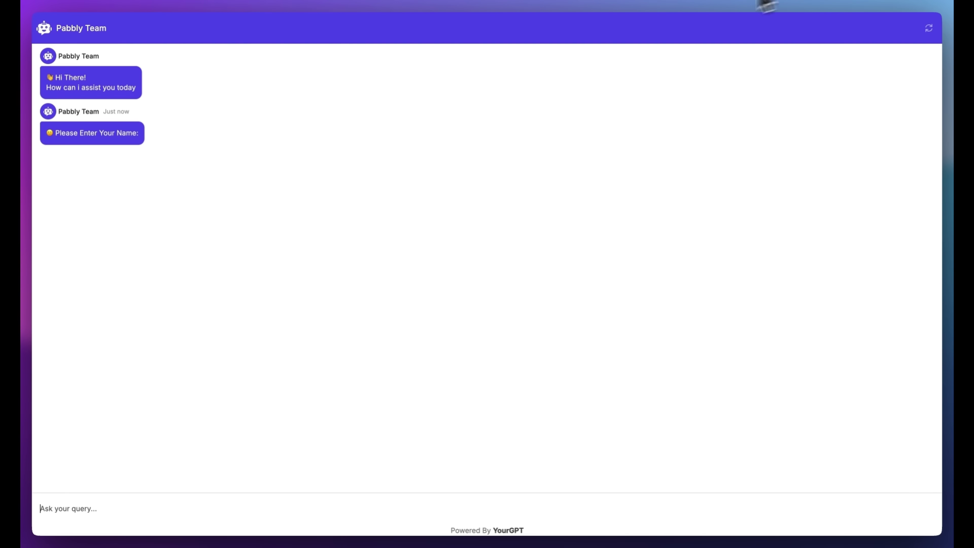
{"action": "left_click", "coordinate": [118, 504]}
{"action": "type", "text": "Rohit"}
{"action": "key", "text": "Return"}
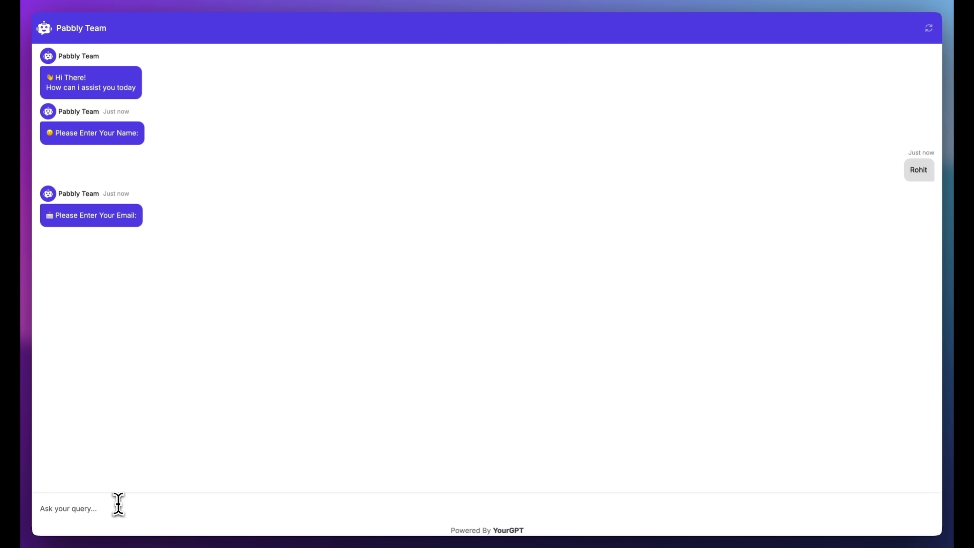
{"action": "key", "text": "Return"}
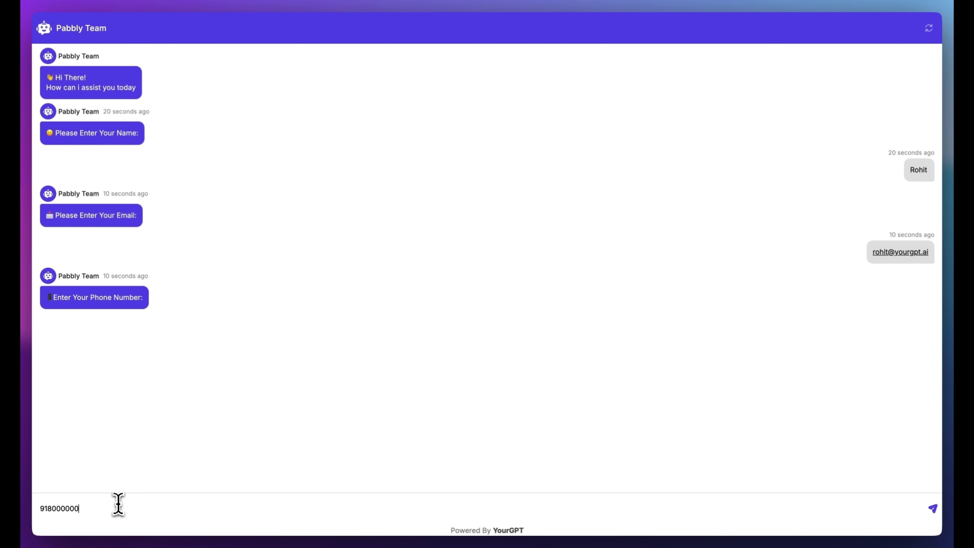
Answer the phone question, then give company Delta4 and landmark Chandigarh to finish the capture
{"action": "key", "text": "Return"}
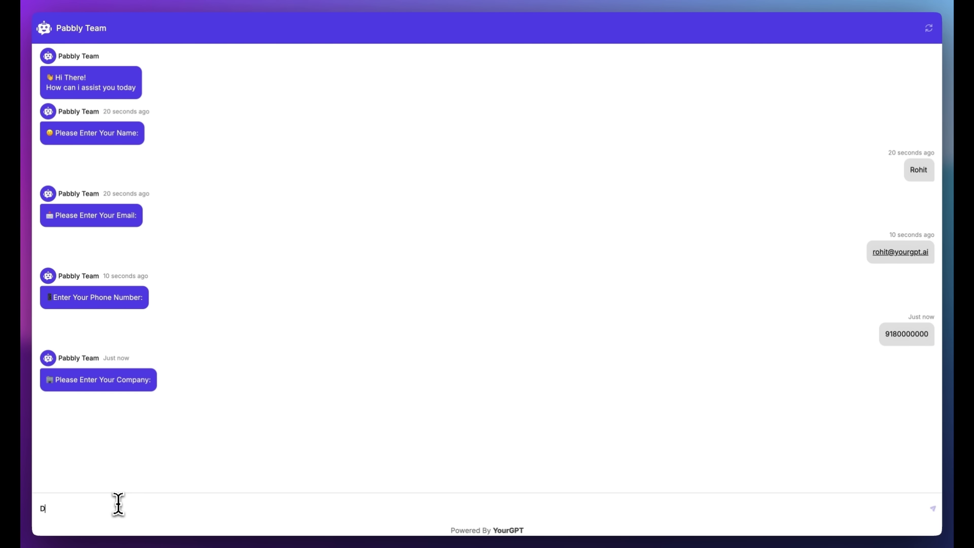
{"action": "type", "text": "Delta4"}
{"action": "key", "text": "Return"}
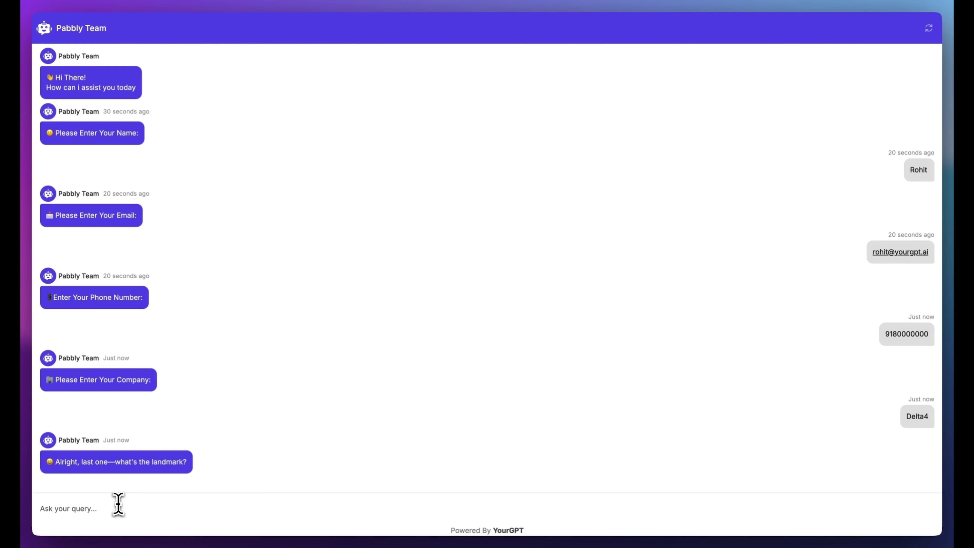
{"action": "type", "text": "Chandigarh"}
{"action": "key", "text": "Return"}
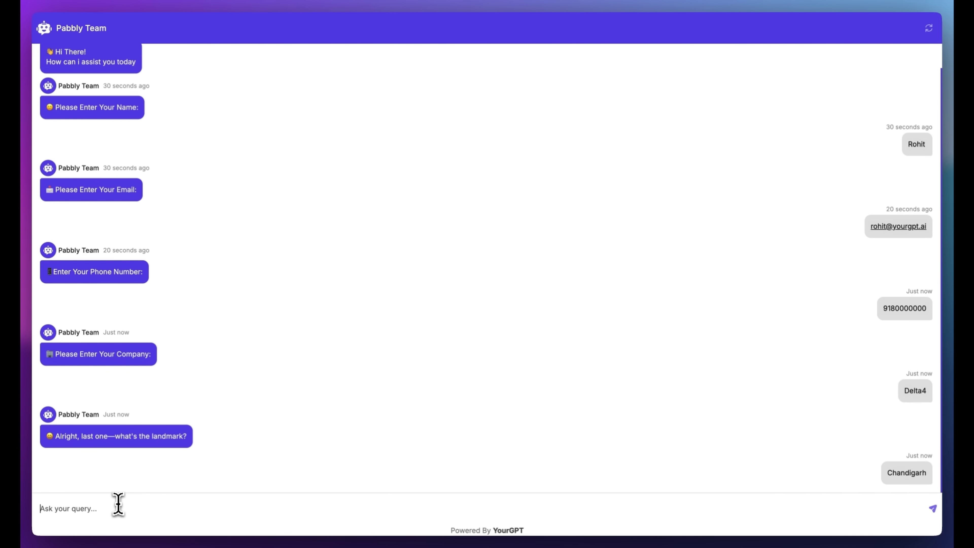